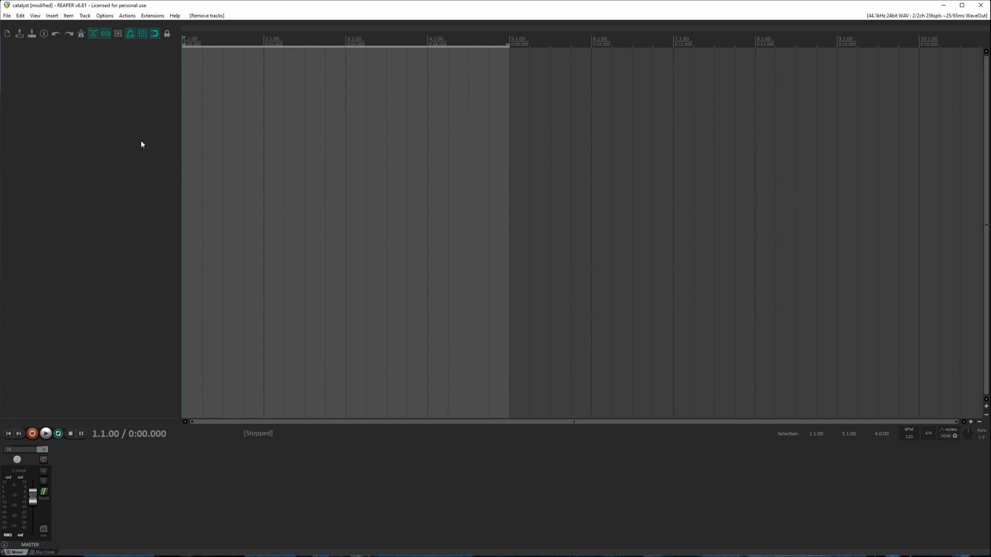
Step: Insert Catalyst (Toneworks) as a virtual instrument on a new track, filtering the plugin list by "cata"
{"action": "right_click", "coordinate": [100, 61]}
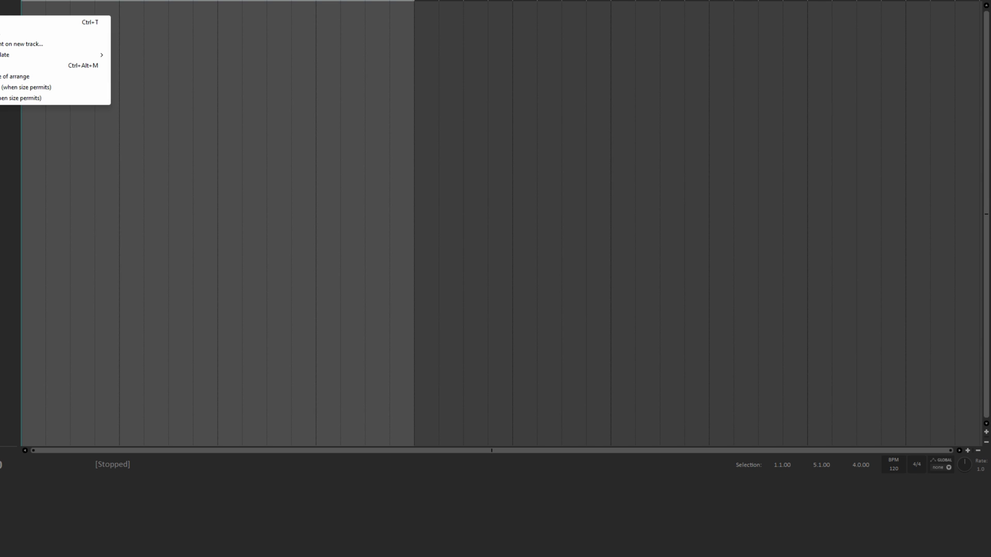
{"action": "left_click", "coordinate": [21, 43]}
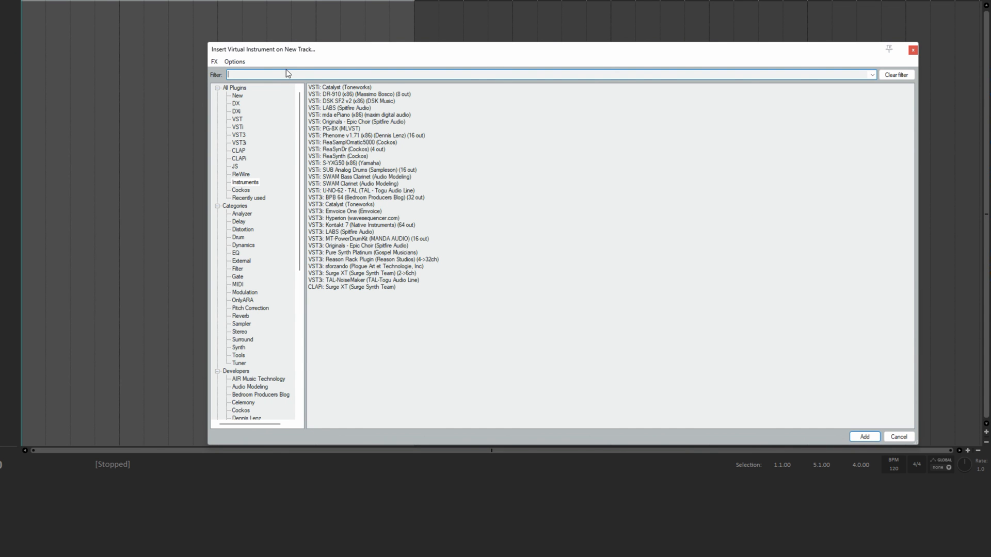
{"action": "type", "text": "cata"}
{"action": "double_click", "coordinate": [365, 94]}
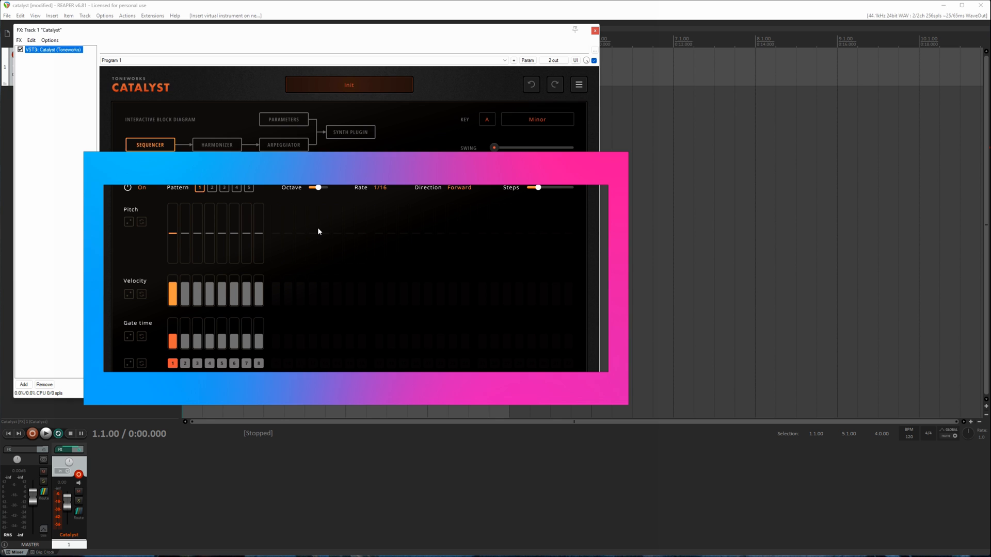
Step: Load wavesequencer.com's Hyperion as Catalyst's synth plugin and move the FX window so it fits on screen
{"action": "left_click", "coordinate": [339, 132]}
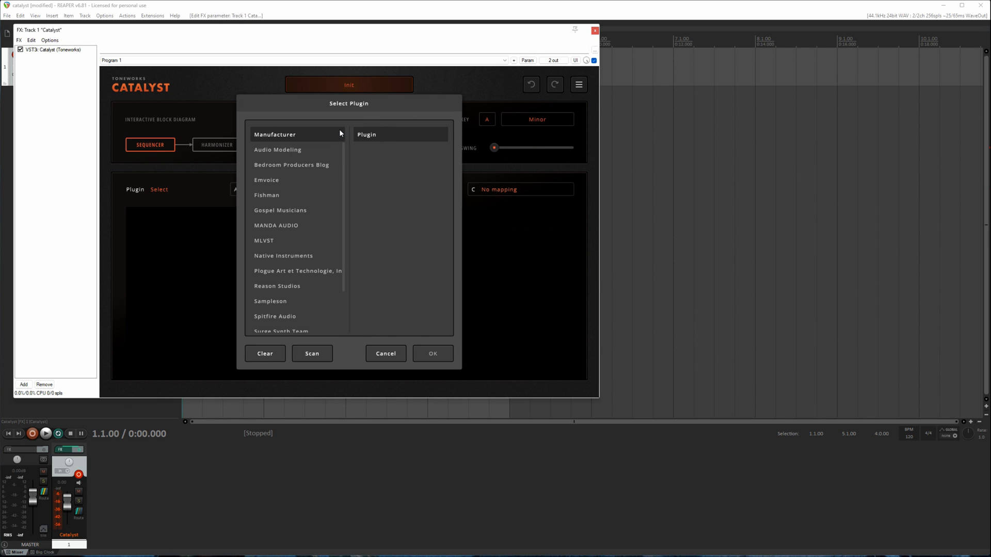
{"action": "scroll", "coordinate": [349, 316], "scroll_direction": "down", "scroll_amount": 5}
{"action": "left_click", "coordinate": [264, 323]}
{"action": "left_click", "coordinate": [388, 148]}
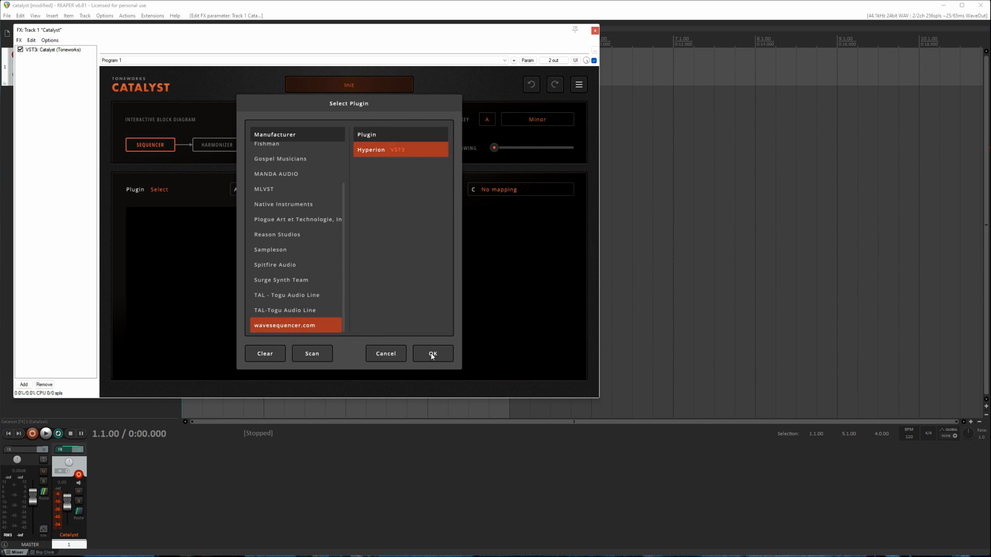
{"action": "left_click", "coordinate": [433, 353]}
{"action": "left_click_drag", "start_coordinate": [481, 32], "coordinate": [487, 22]}
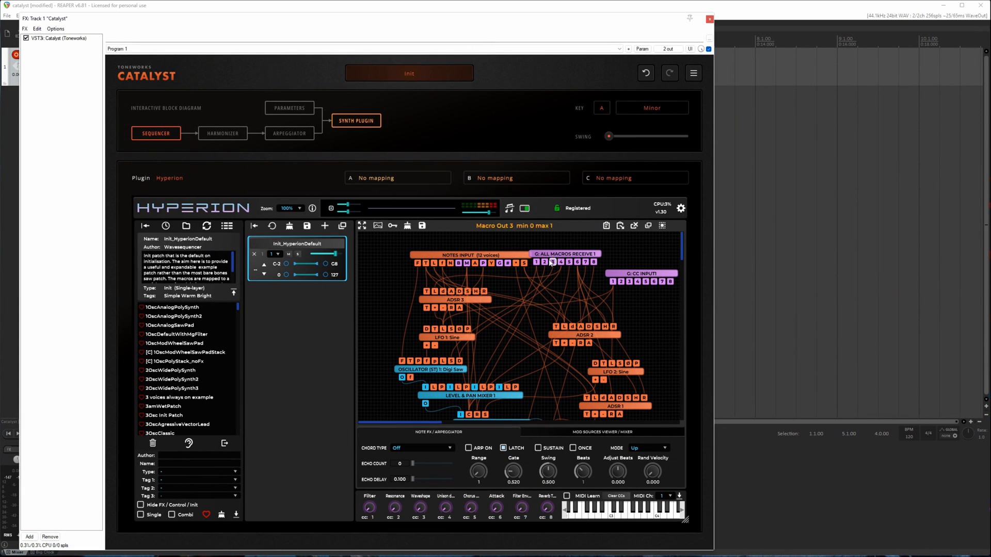
Step: Filter Hyperion's patches to the Plucked type, load ChilloutPlucksCombi and close the FX window
{"action": "left_click", "coordinate": [199, 471]}
{"action": "left_click", "coordinate": [194, 318]}
{"action": "left_click", "coordinate": [191, 325]}
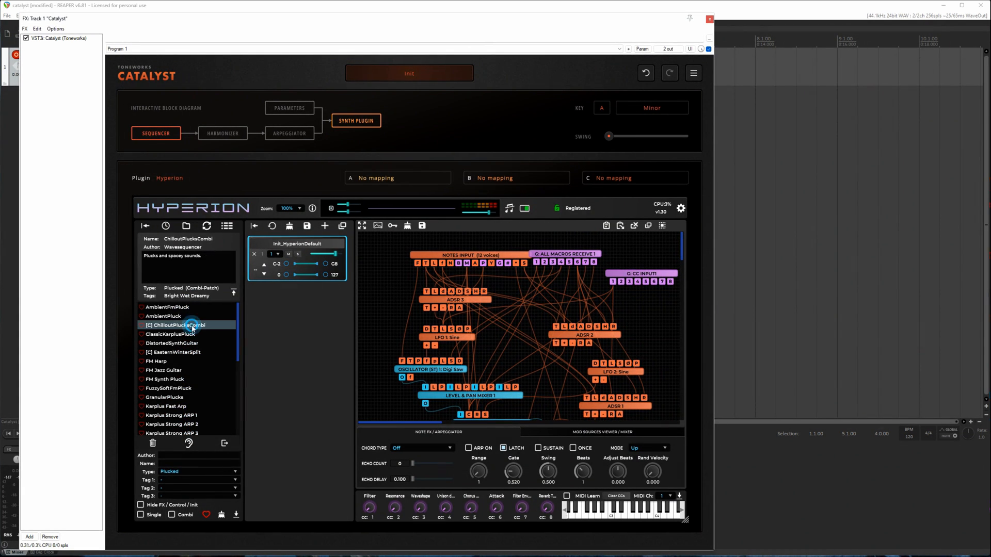
{"action": "left_click", "coordinate": [710, 19]}
Step: Insert a new MIDI item spanning bars 1 to 5 on the Catalyst track and start playback from the beginning
{"action": "left_click_drag", "start_coordinate": [184, 41], "coordinate": [509, 42]}
{"action": "left_click", "coordinate": [49, 17]}
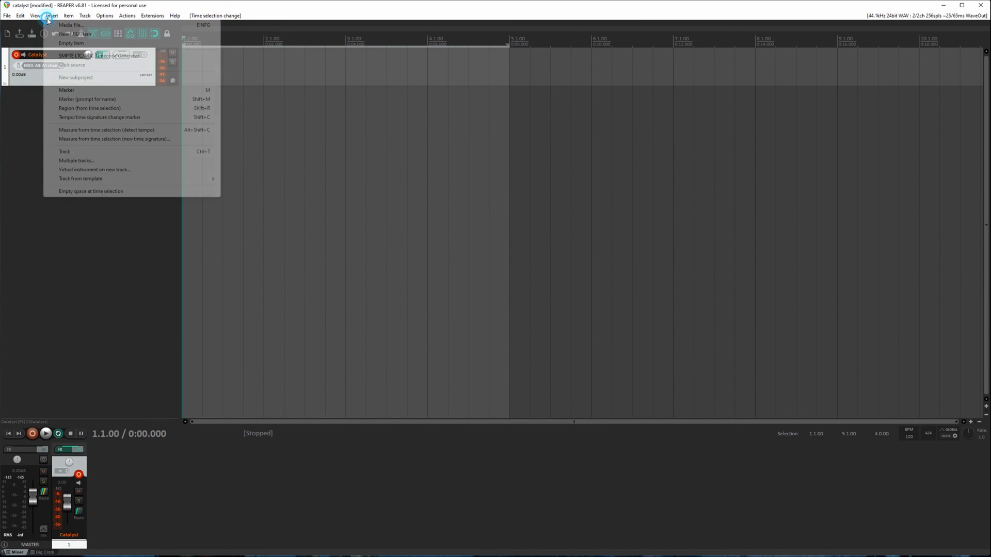
{"action": "left_click", "coordinate": [73, 34]}
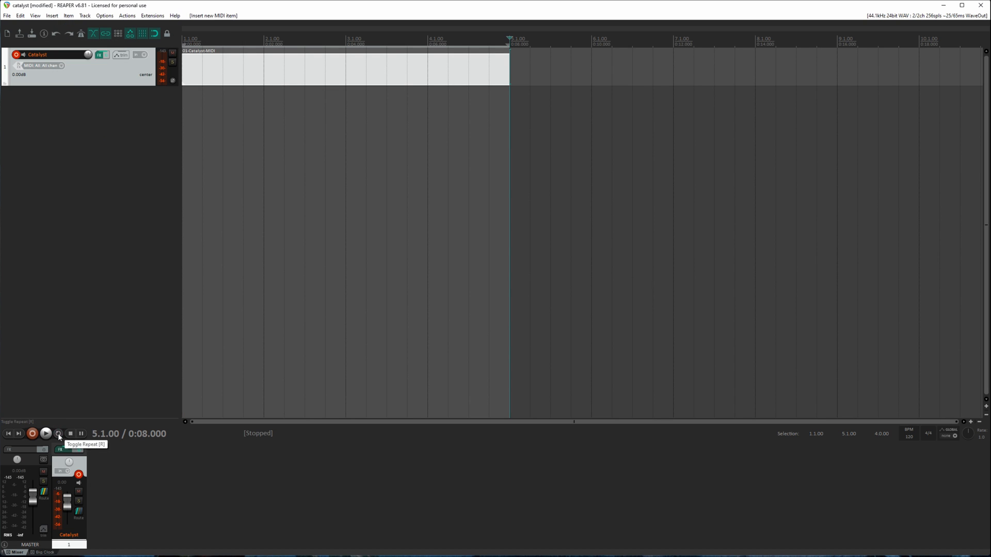
{"action": "key", "text": "Home"}
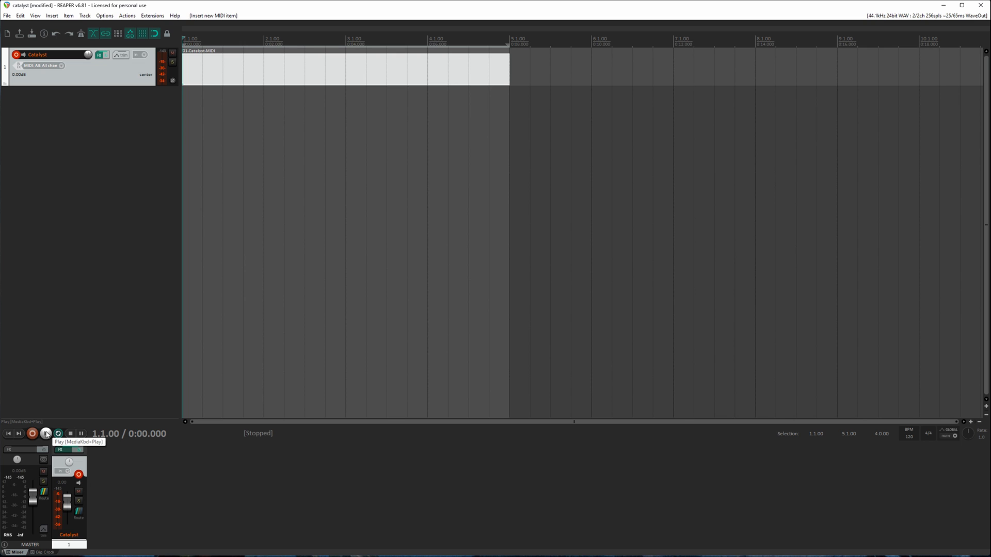
{"action": "left_click", "coordinate": [46, 433]}
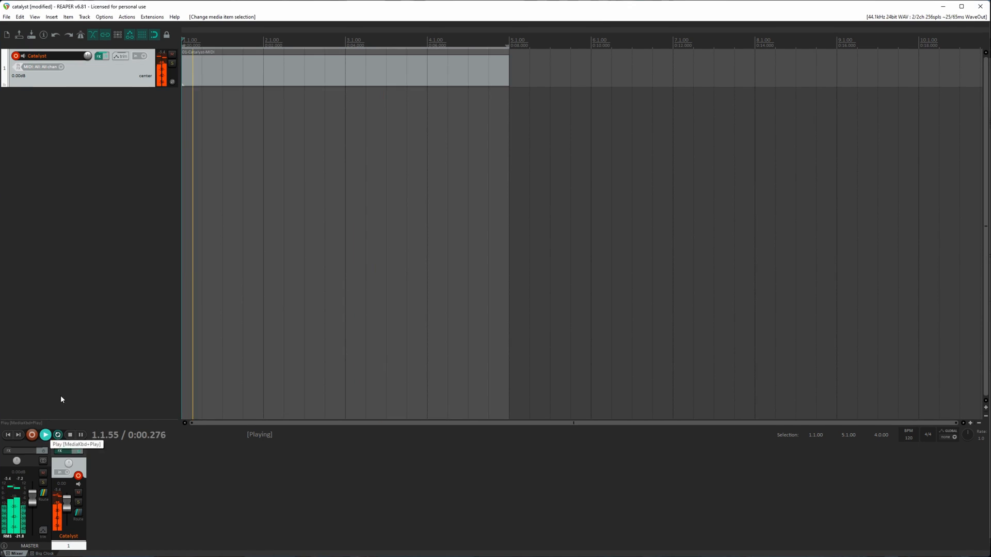
Step: Switch on Catalyst's arpeggiator and set its pattern to 16 steps
{"action": "left_click", "coordinate": [98, 55]}
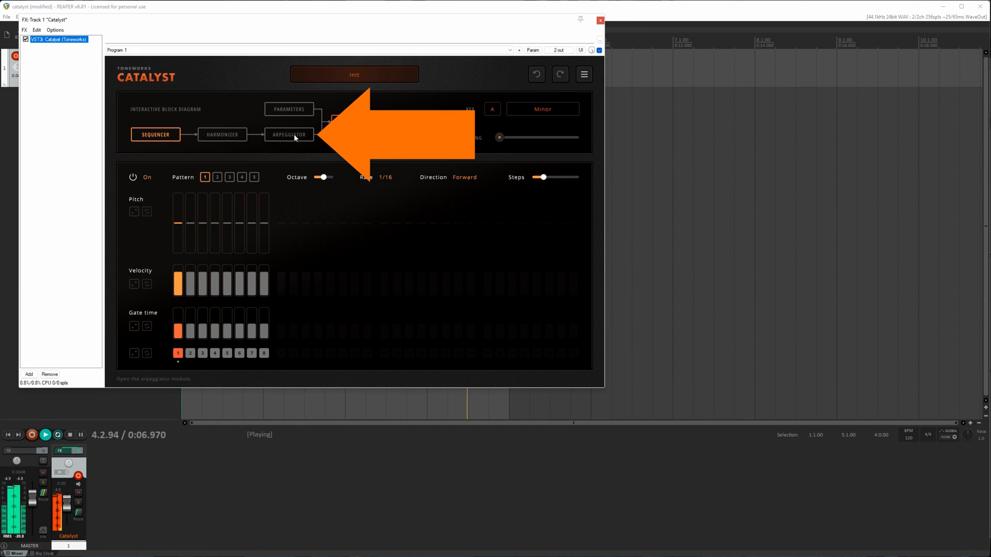
{"action": "left_click", "coordinate": [293, 135]}
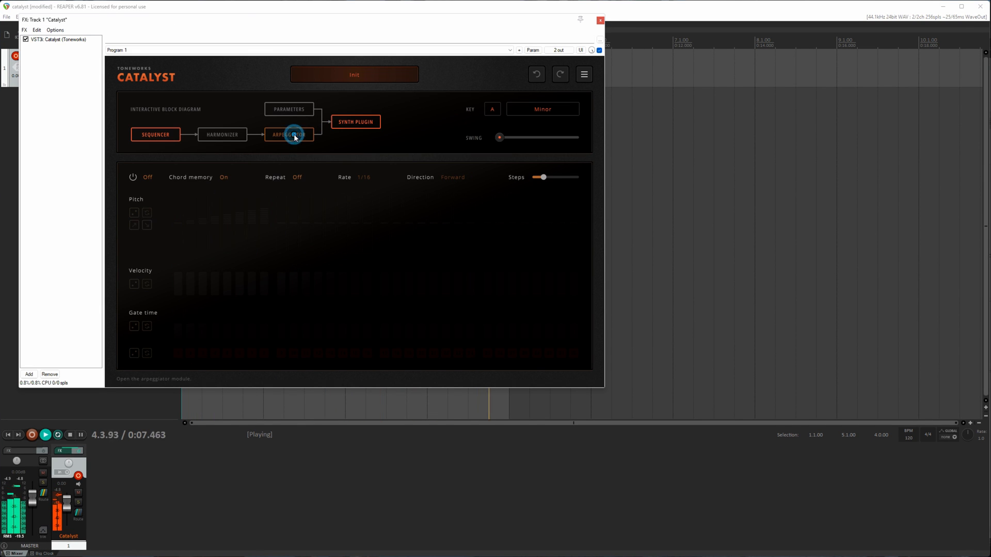
{"action": "left_click", "coordinate": [133, 177]}
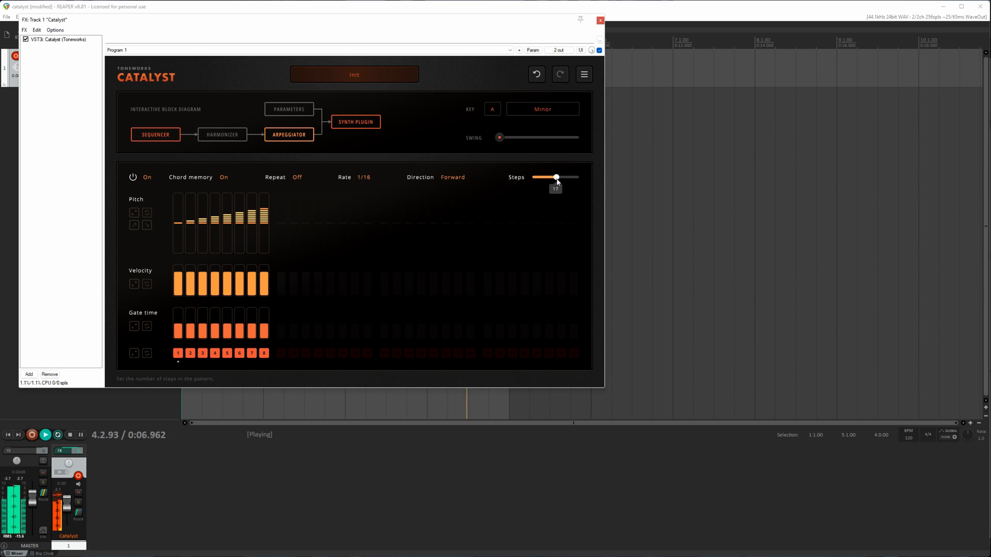
{"action": "left_click_drag", "start_coordinate": [557, 181], "coordinate": [555, 181]}
{"action": "left_click_drag", "start_coordinate": [384, 23], "coordinate": [539, 60]}
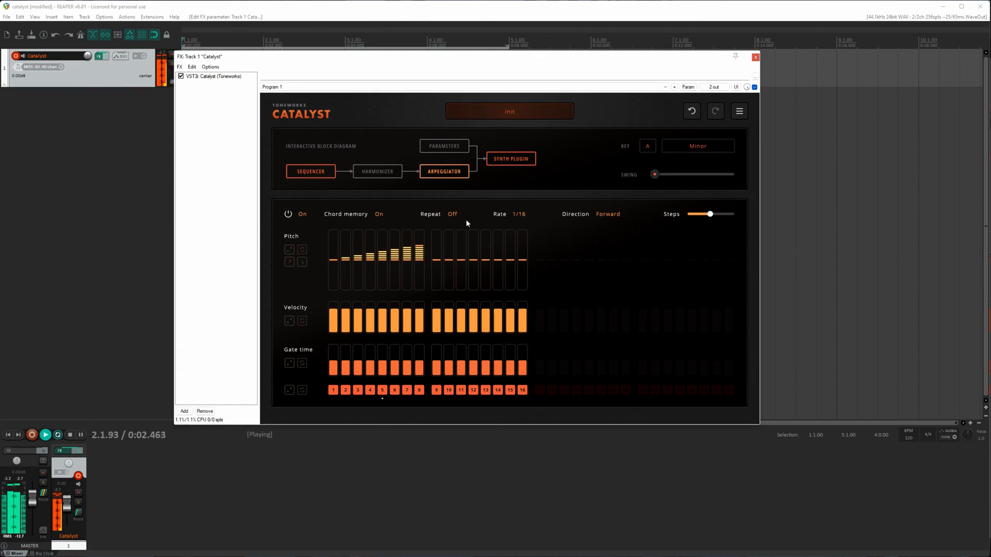
Step: Vary the arpeggiator's pitch values on individual steps in the second half of the pattern
{"action": "left_click", "coordinate": [461, 262]}
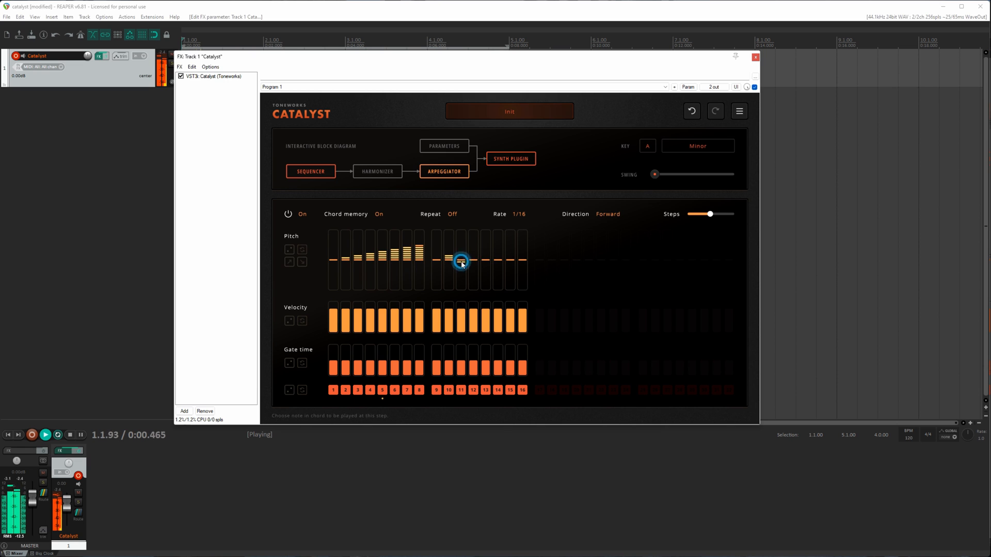
{"action": "left_click", "coordinate": [473, 256]}
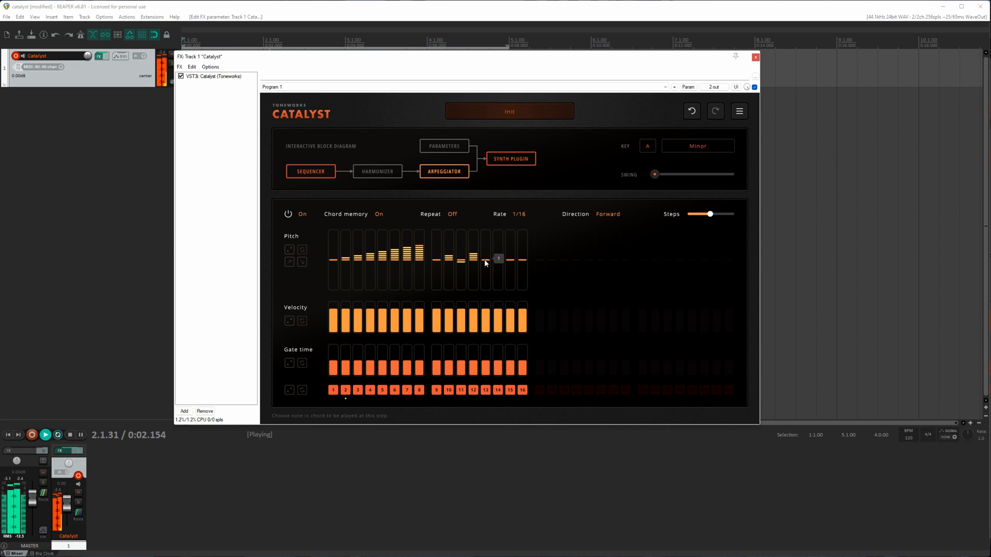
{"action": "left_click", "coordinate": [486, 265]}
{"action": "left_click", "coordinate": [498, 253]}
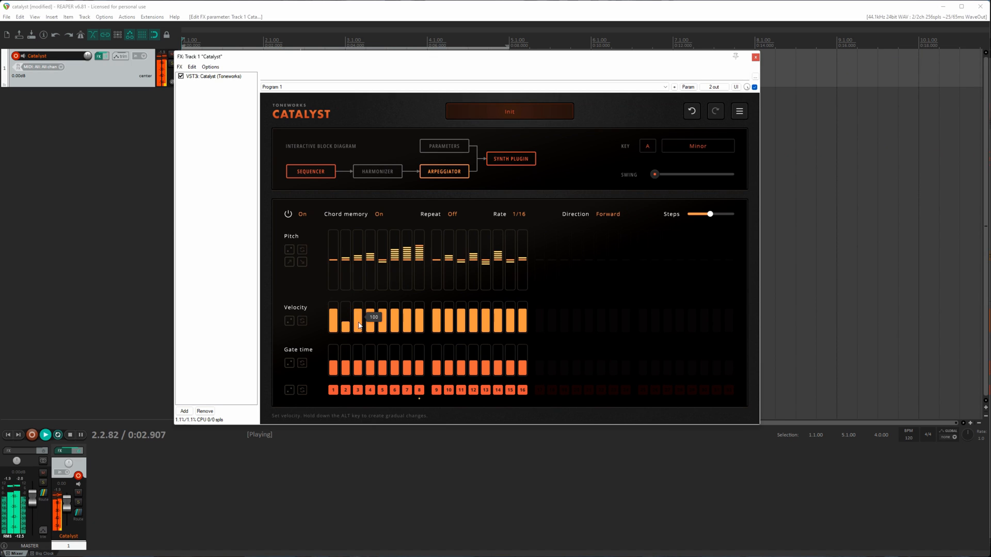
Step: Vary the arpeggiator's velocities across the pattern and lengthen the gate times of steps 1, 5 and 15
{"action": "left_click_drag", "start_coordinate": [360, 321], "coordinate": [528, 324]}
{"action": "left_click", "coordinate": [382, 356]}
{"action": "left_click", "coordinate": [509, 355]}
{"action": "left_click", "coordinate": [333, 353]}
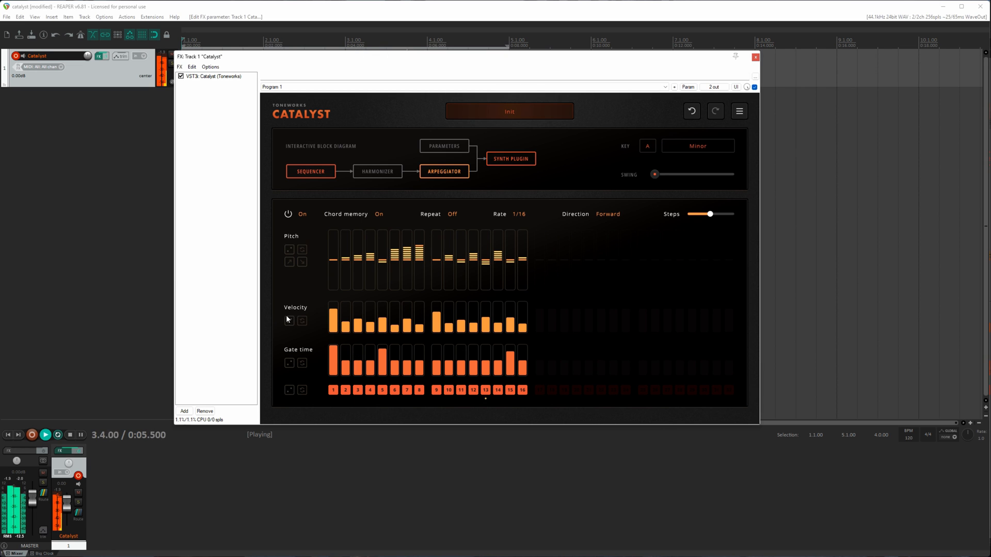
Step: Randomize the arpeggiator's pitches twice and reset them to their default values
{"action": "left_click", "coordinate": [290, 250]}
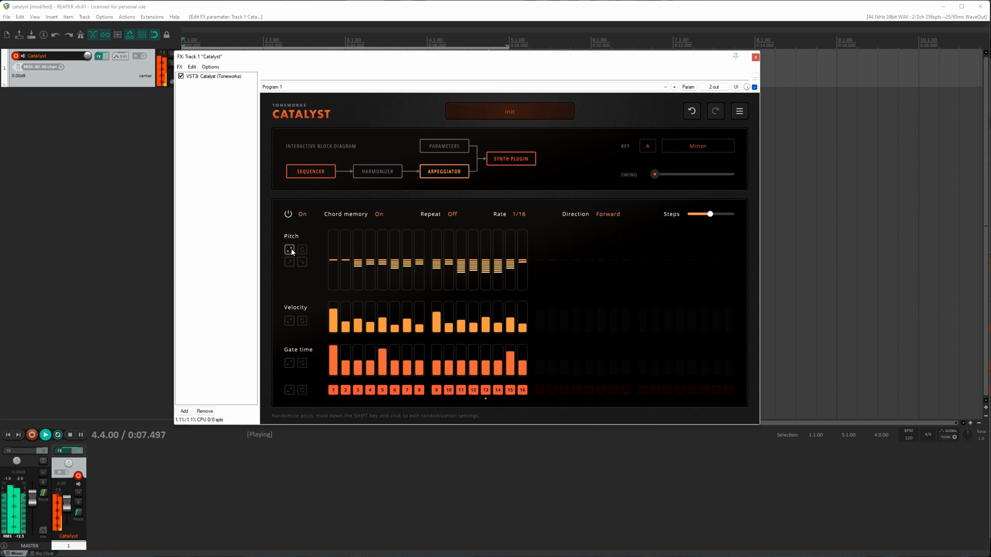
{"action": "left_click", "coordinate": [290, 249]}
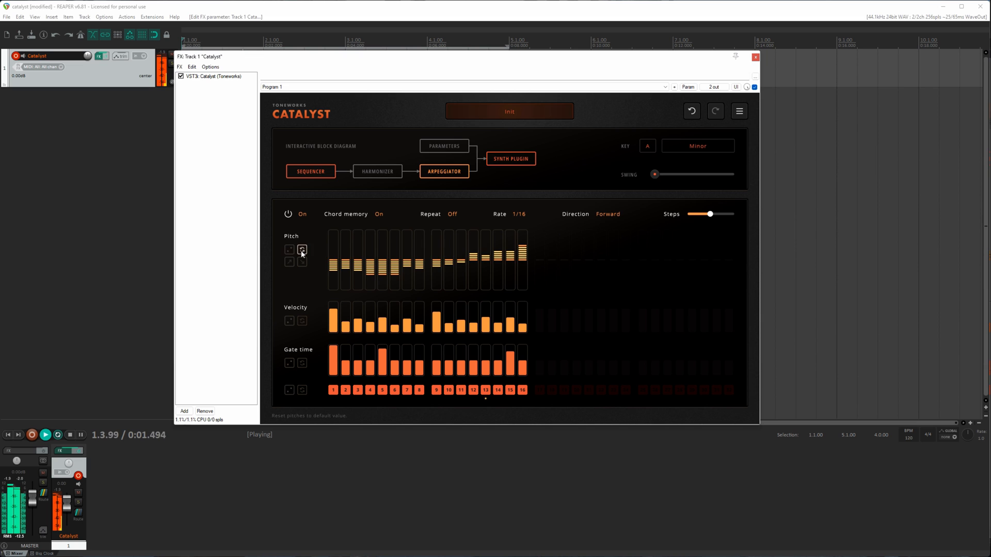
{"action": "left_click", "coordinate": [302, 249]}
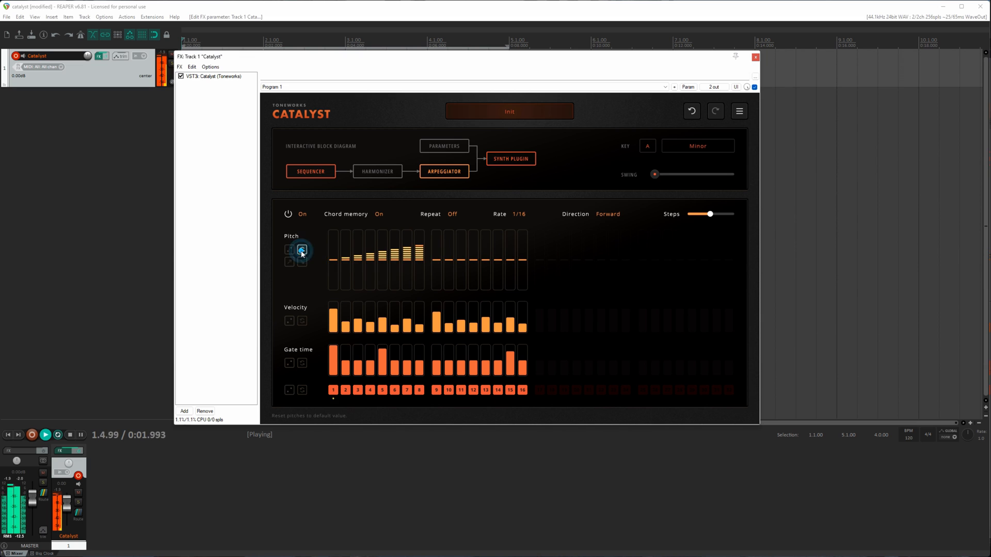
Step: Lower the arpeggiator pitch of step 5 and vary the pitches of steps 10 to 16
{"action": "left_click", "coordinate": [385, 263]}
{"action": "left_click", "coordinate": [449, 258]}
{"action": "left_click", "coordinate": [462, 256]}
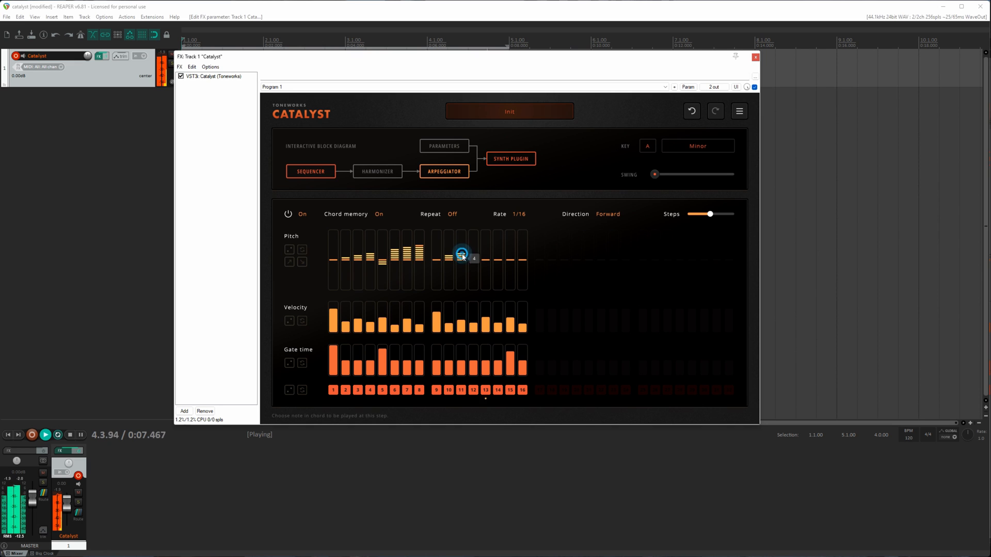
{"action": "left_click", "coordinate": [494, 254]}
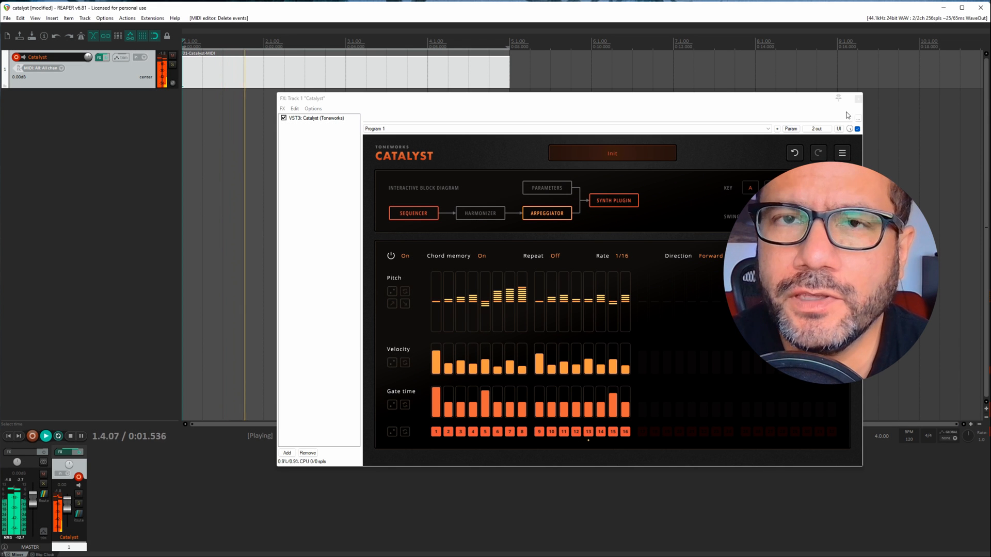
Step: Open the Catalyst MIDI item for editing and draw four consecutive one-bar notes: A3, C3, E3 and F3
{"action": "left_click", "coordinate": [858, 98]}
{"action": "double_click", "coordinate": [289, 76]}
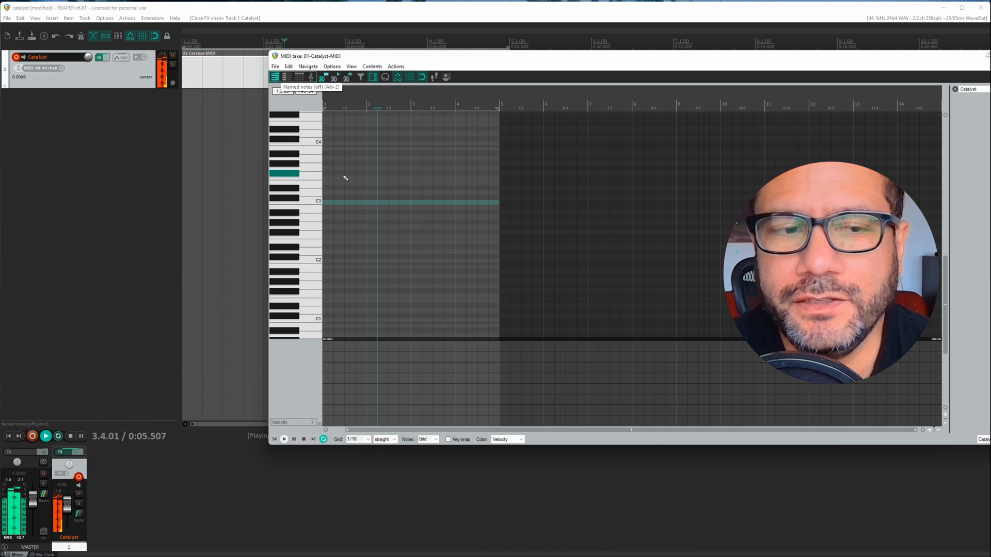
{"action": "left_click", "coordinate": [323, 158]}
{"action": "left_click_drag", "start_coordinate": [341, 160], "coordinate": [365, 159]}
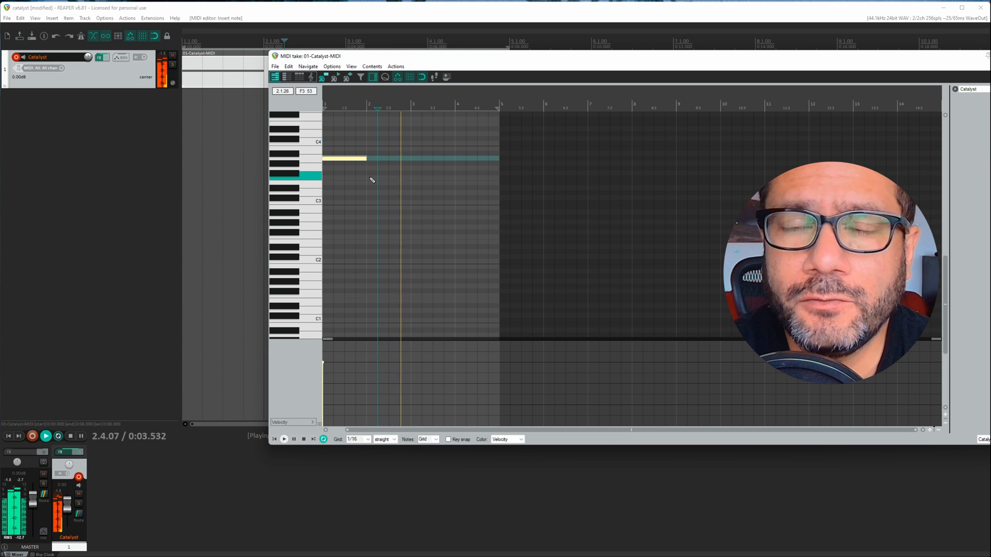
{"action": "mouse_move", "coordinate": [368, 179]}
{"action": "left_mouse_down"}
{"action": "mouse_move", "coordinate": [409, 180]}
{"action": "mouse_move", "coordinate": [415, 194]}
{"action": "left_mouse_up"}
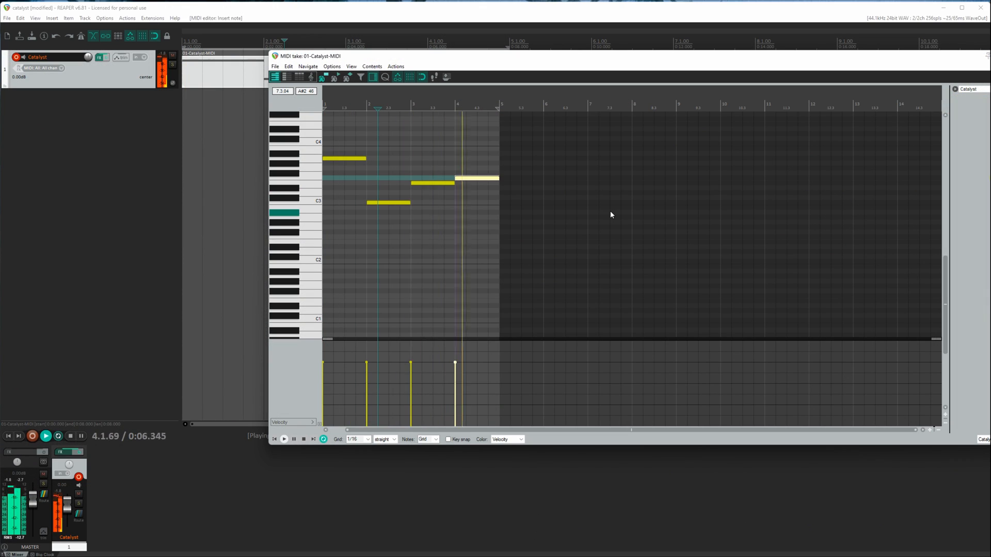
Step: Return to the Catalyst plugin and switch on its harmonizer
{"action": "left_click_drag", "start_coordinate": [793, 57], "coordinate": [655, 62]}
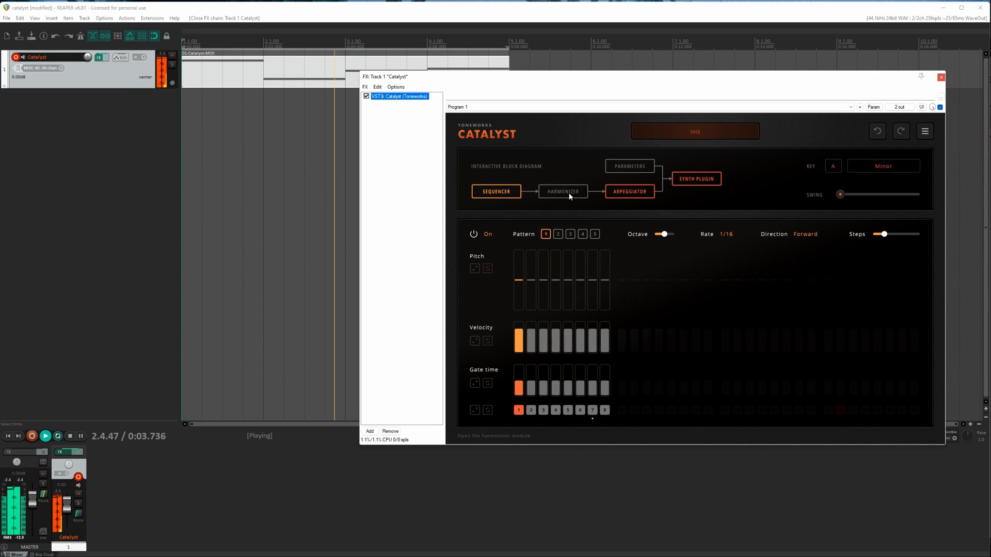
{"action": "left_click", "coordinate": [567, 192]}
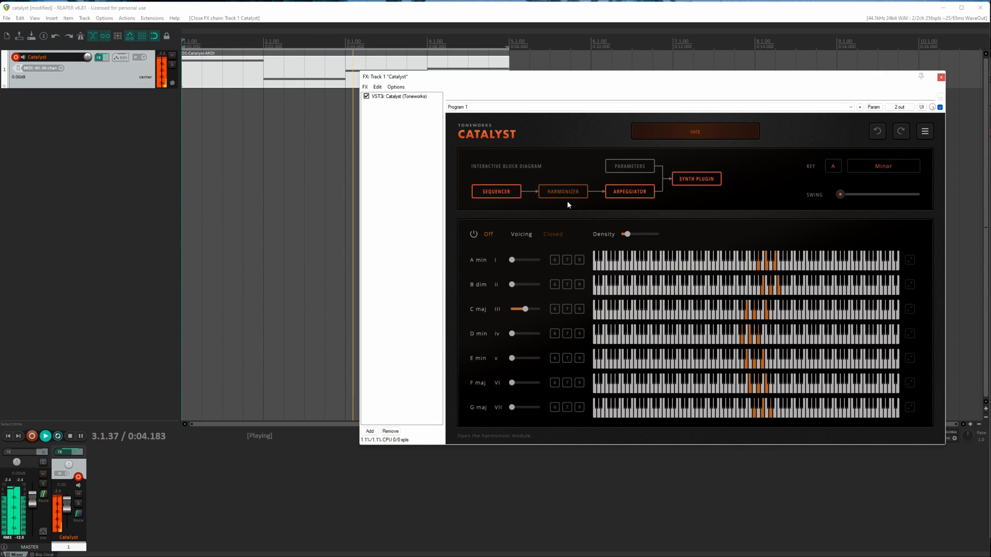
{"action": "left_click", "coordinate": [482, 236]}
{"action": "left_click_drag", "start_coordinate": [655, 75], "coordinate": [578, 91]}
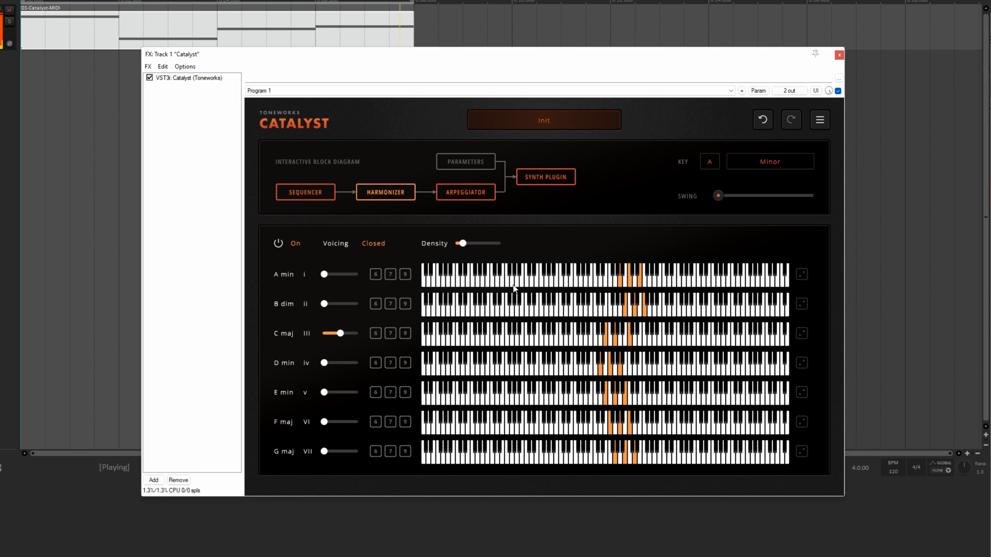
Step: Raise the swing to about a third, and add the 9 to the C maj chord and the 6 to A min
{"action": "left_click_drag", "start_coordinate": [717, 196], "coordinate": [752, 206]}
{"action": "left_click", "coordinate": [406, 332]}
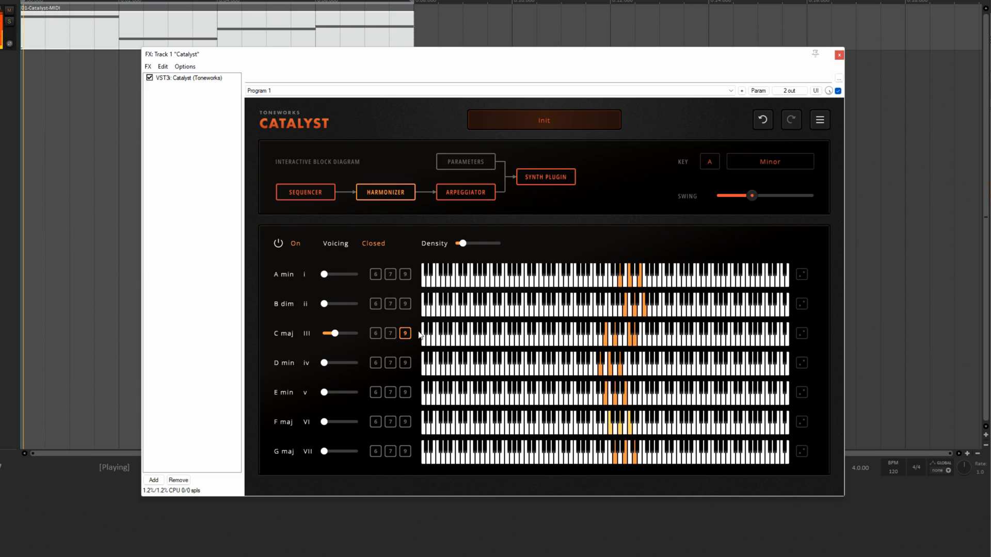
{"action": "left_click", "coordinate": [375, 274]}
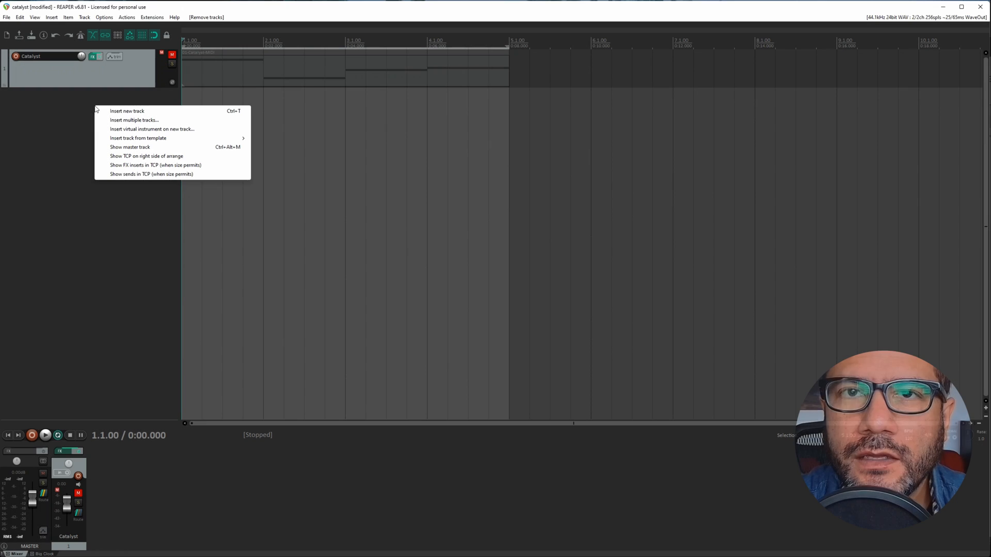
Step: Insert a second Catalyst virtual instrument on a new track
{"action": "left_click", "coordinate": [132, 130]}
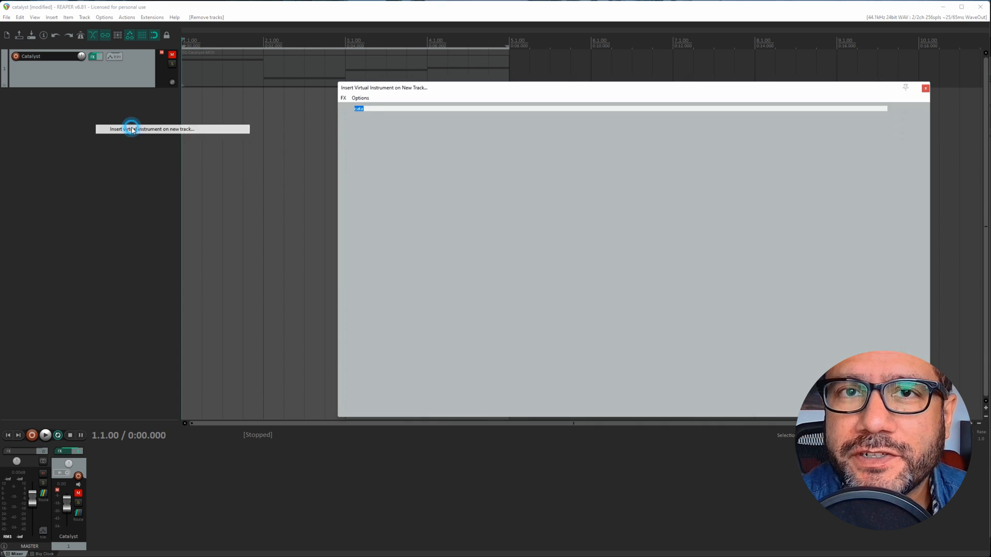
{"action": "double_click", "coordinate": [456, 126]}
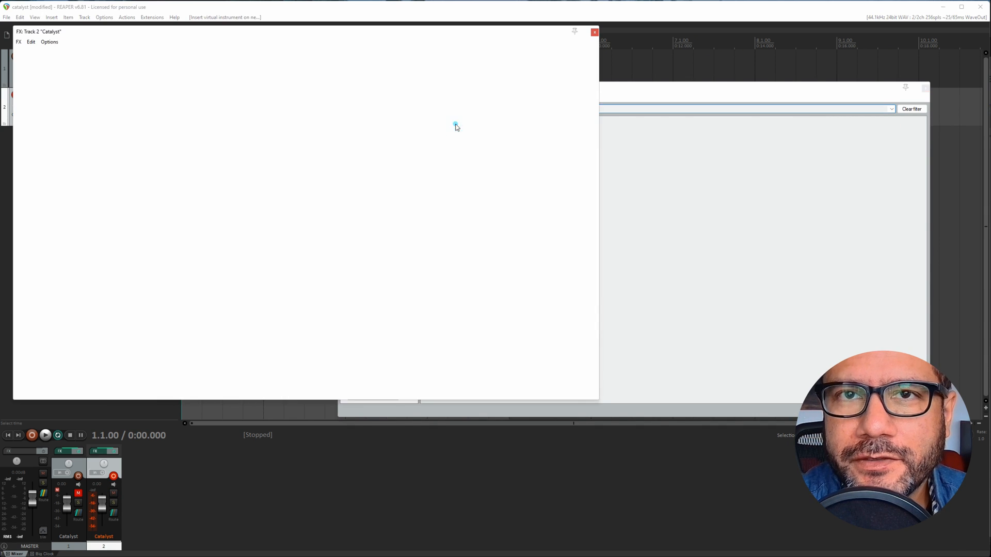
Step: Load Sampleson's SUB Analog Drums x64 as the synth plugin inside track 2's Catalyst
{"action": "left_click", "coordinate": [357, 138]}
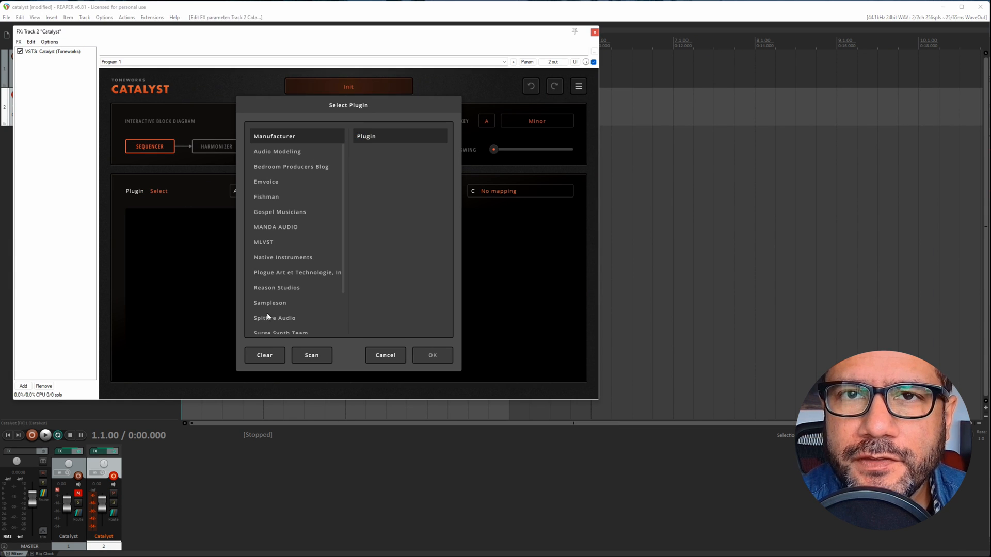
{"action": "scroll", "coordinate": [304, 314], "scroll_direction": "down", "scroll_amount": 1}
{"action": "left_click", "coordinate": [282, 252]}
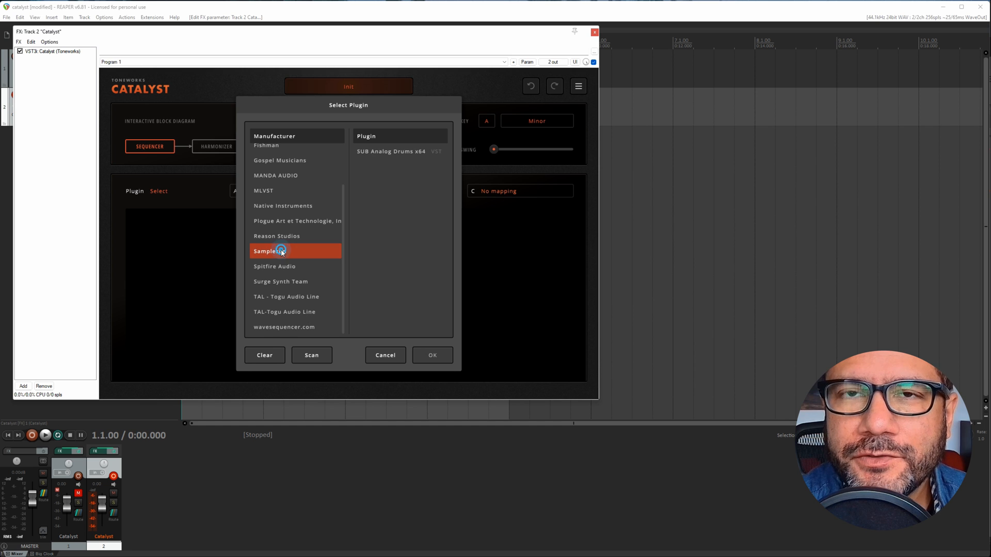
{"action": "left_click", "coordinate": [394, 156]}
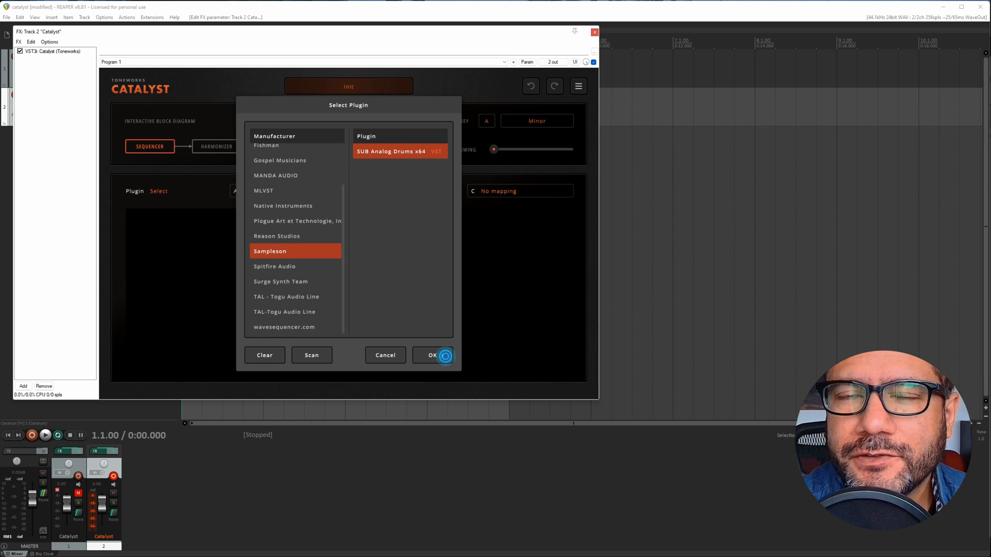
{"action": "left_click", "coordinate": [445, 356]}
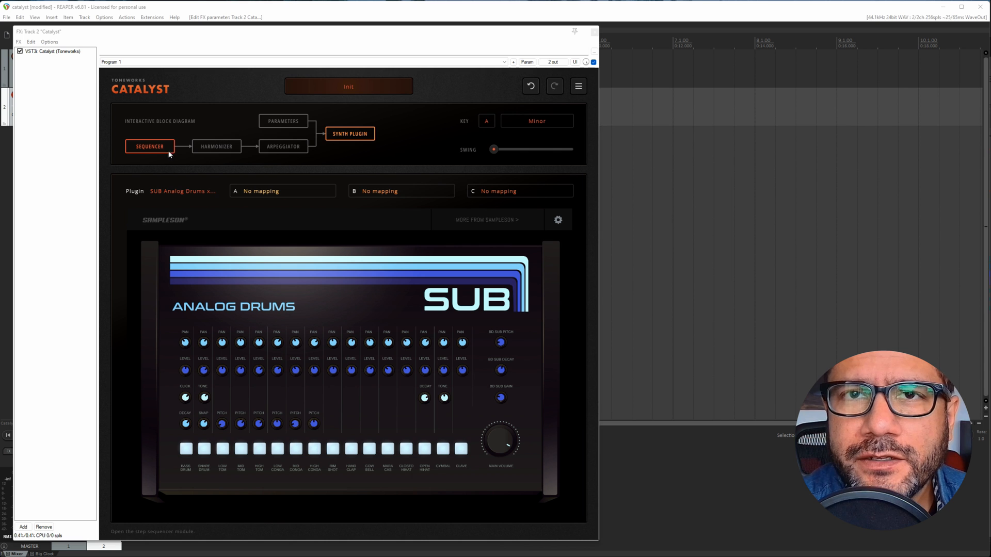
{"action": "left_click_drag", "start_coordinate": [262, 33], "coordinate": [542, 23]}
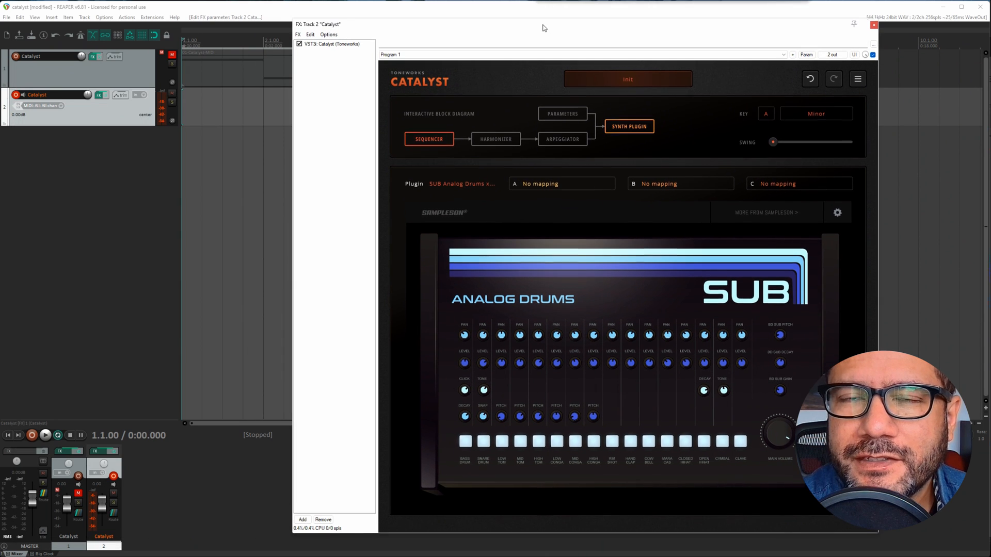
Step: With playback running, activate sequencer step 1 at its lowest pitch and change the key to C Major
{"action": "left_click", "coordinate": [45, 435]}
{"action": "left_click", "coordinate": [441, 137]}
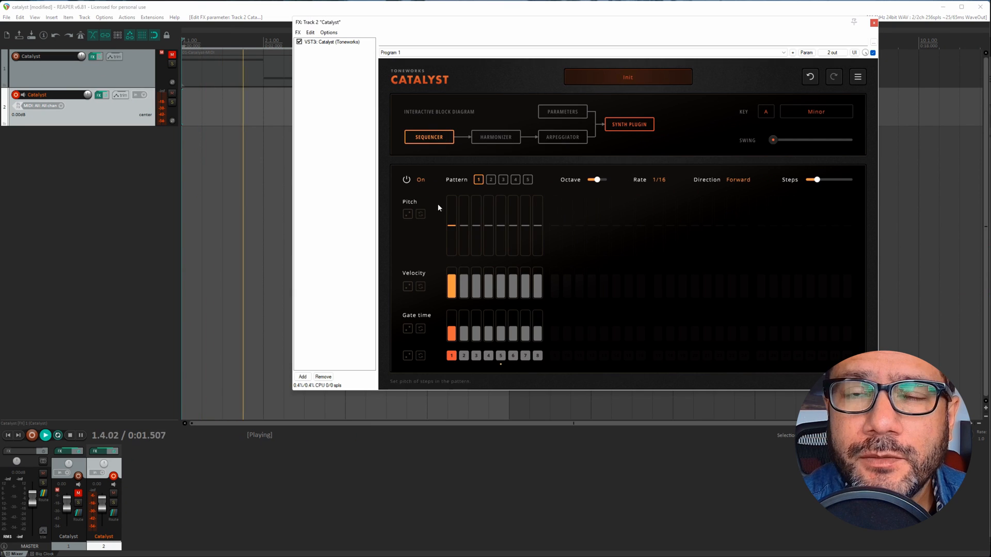
{"action": "left_click", "coordinate": [449, 256]}
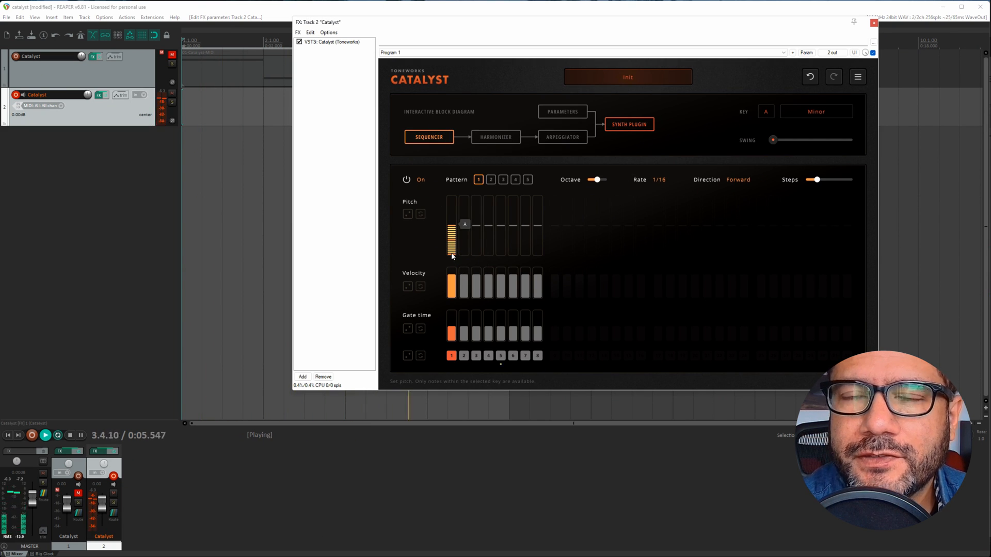
{"action": "left_click", "coordinate": [766, 112]}
{"action": "left_click", "coordinate": [772, 118]}
{"action": "left_click", "coordinate": [816, 113]}
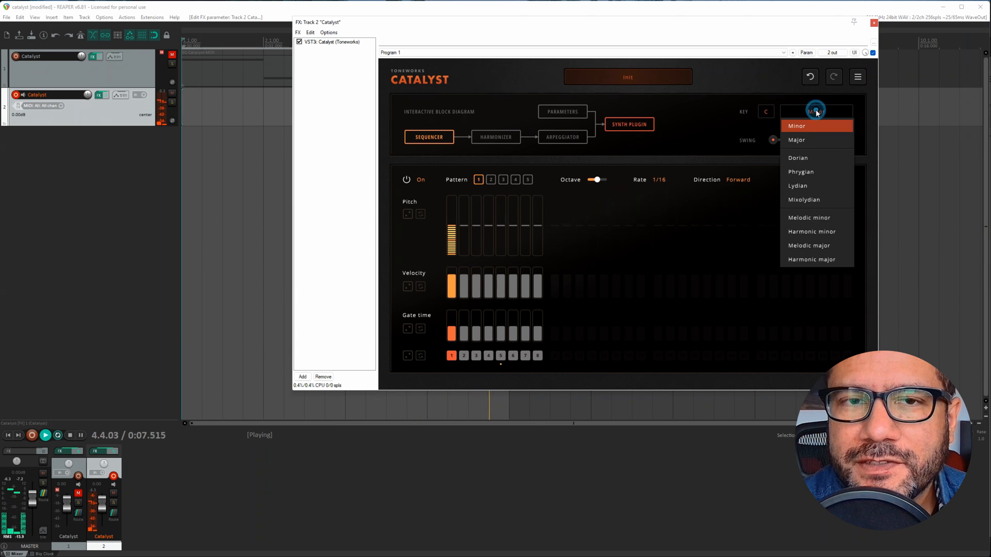
{"action": "left_click", "coordinate": [817, 137]}
Step: Activate steps 3, 5, 7 and 8 below centre pitch, step 5 the lowest, and raise the swing to about 40%
{"action": "left_click", "coordinate": [503, 251]}
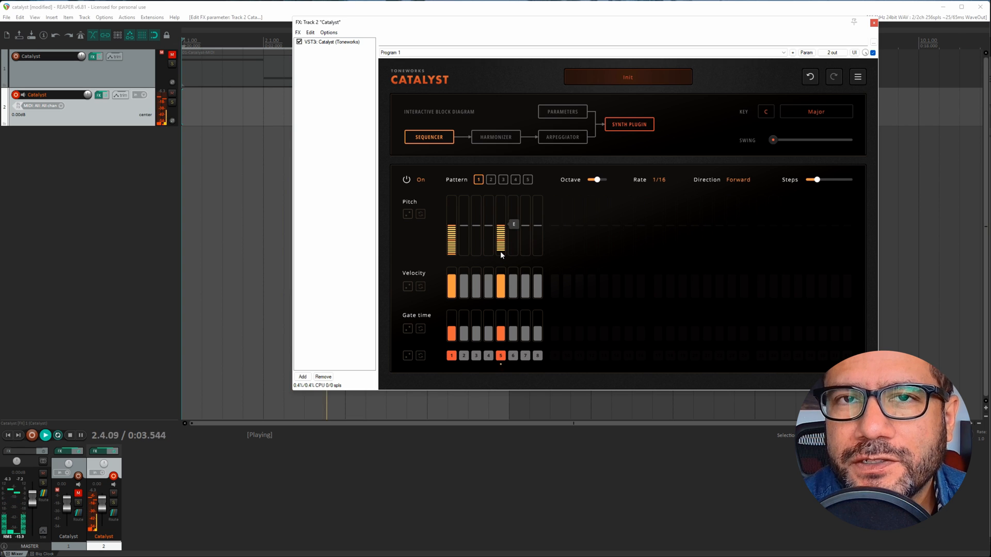
{"action": "left_click", "coordinate": [476, 247]}
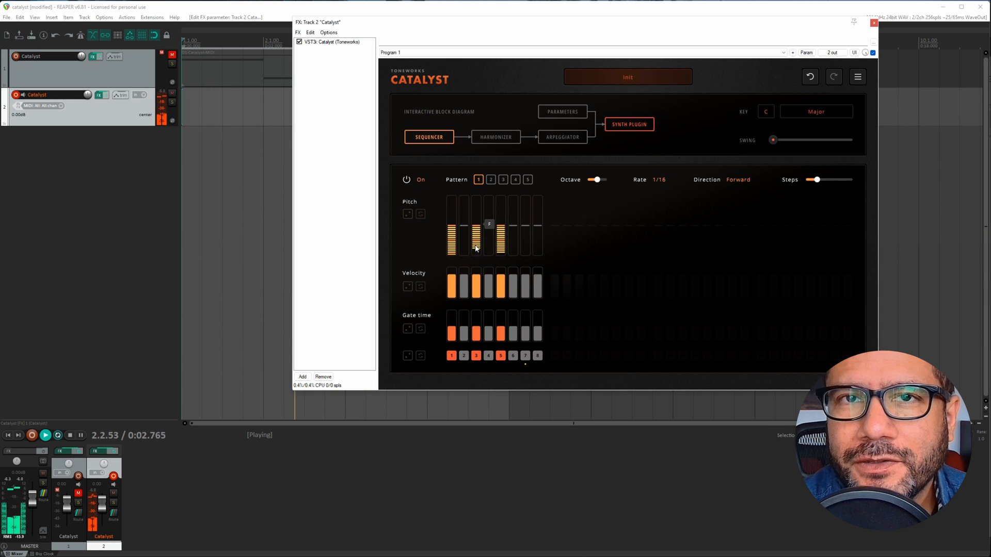
{"action": "left_click", "coordinate": [525, 231]}
{"action": "left_click", "coordinate": [537, 231]}
{"action": "left_click_drag", "start_coordinate": [773, 140], "coordinate": [805, 140]}
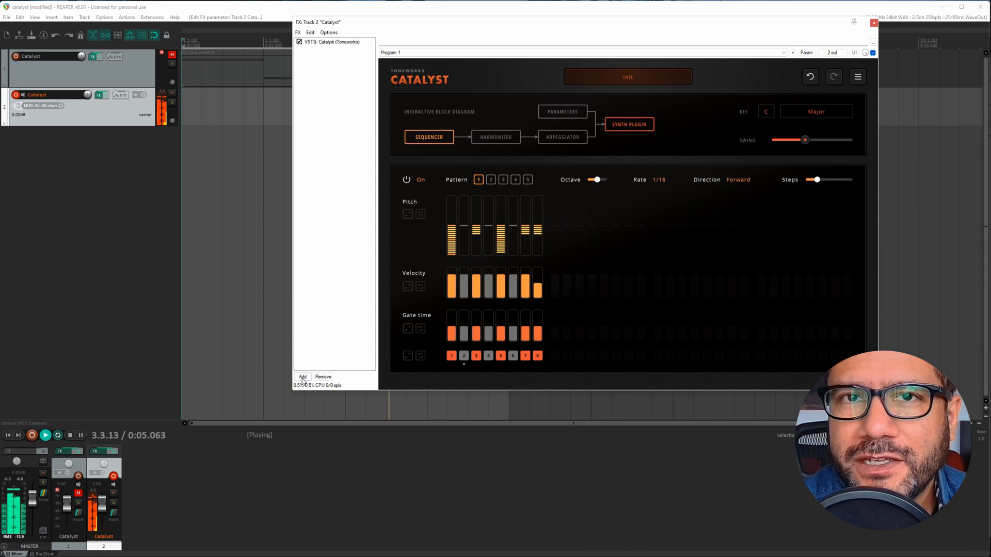
Step: Find a limiter among all plugins and add ReaLimit after Catalyst on track 2
{"action": "left_click", "coordinate": [302, 377]}
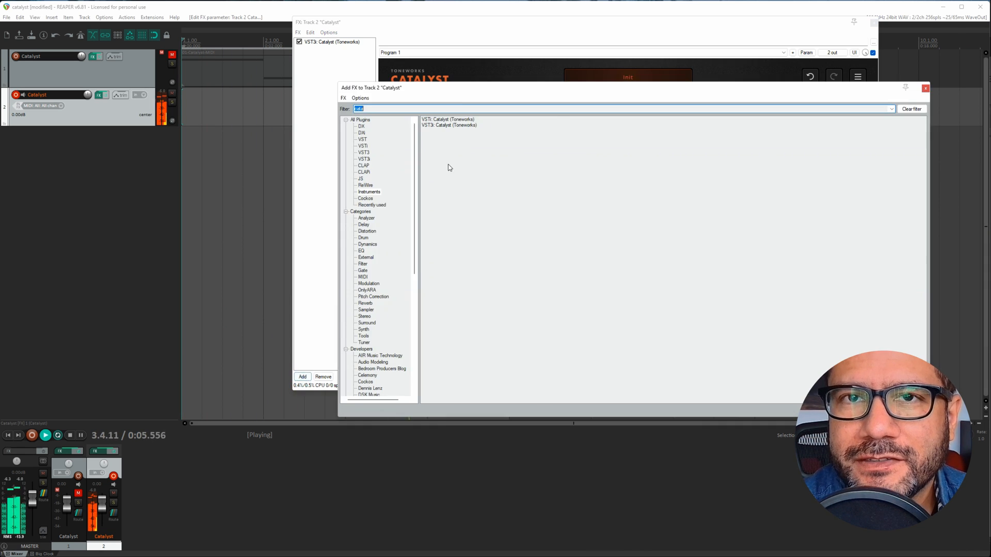
{"action": "type", "text": "limi"}
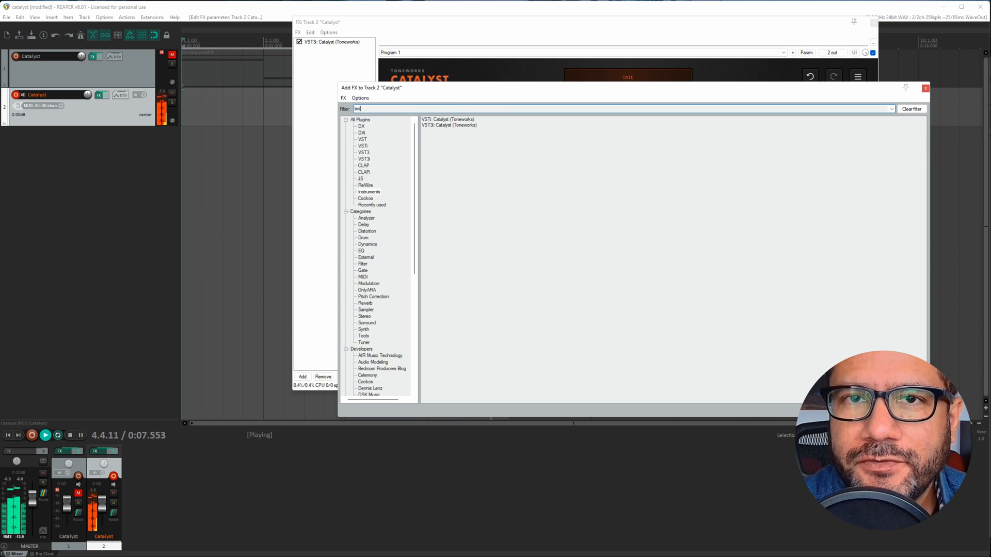
{"action": "type", "text": "t"}
{"action": "left_click", "coordinate": [375, 121]}
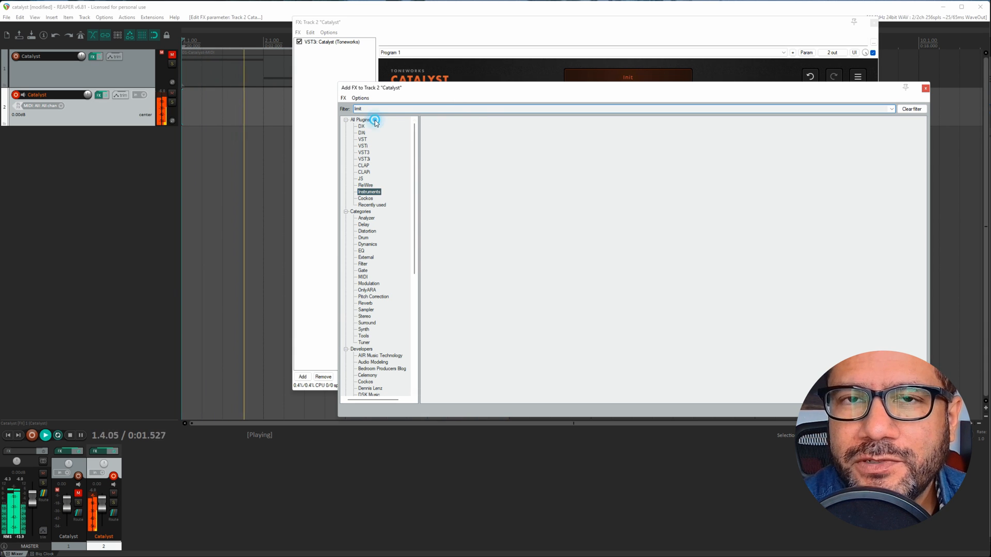
{"action": "left_click", "coordinate": [458, 120]}
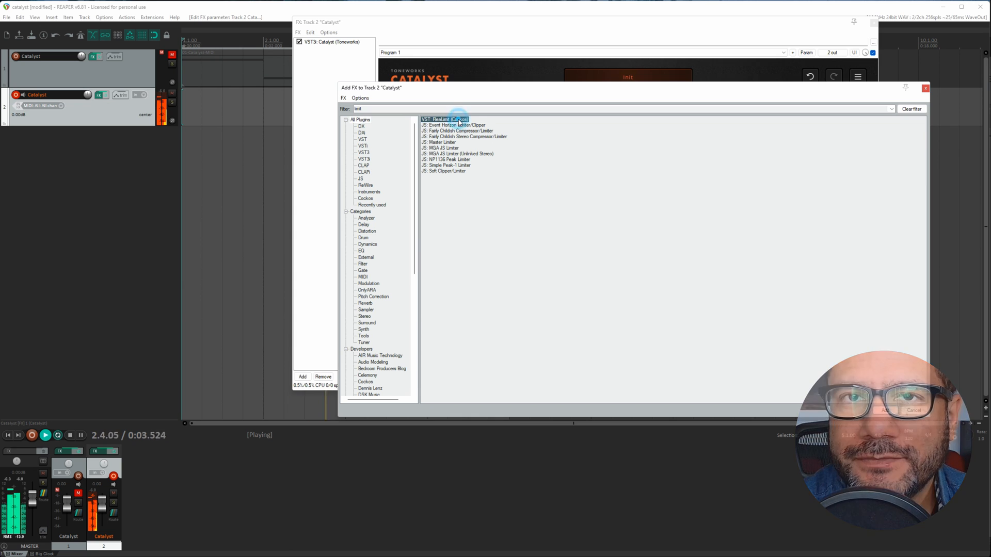
{"action": "double_click", "coordinate": [458, 119]}
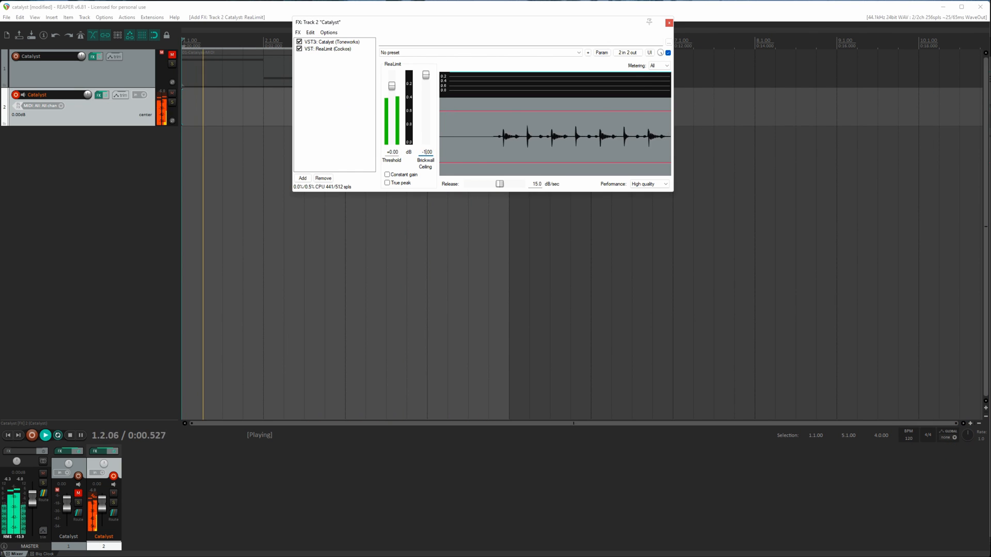
Step: Lower ReaLimit's threshold to about -25.8 dB and unmute track 1
{"action": "left_click_drag", "start_coordinate": [392, 86], "coordinate": [388, 112]}
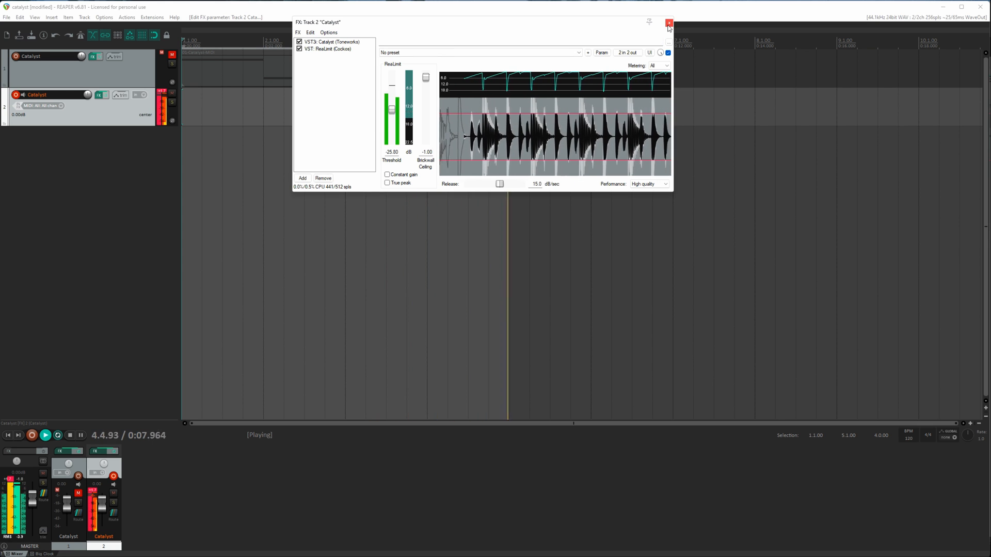
{"action": "left_click", "coordinate": [173, 55]}
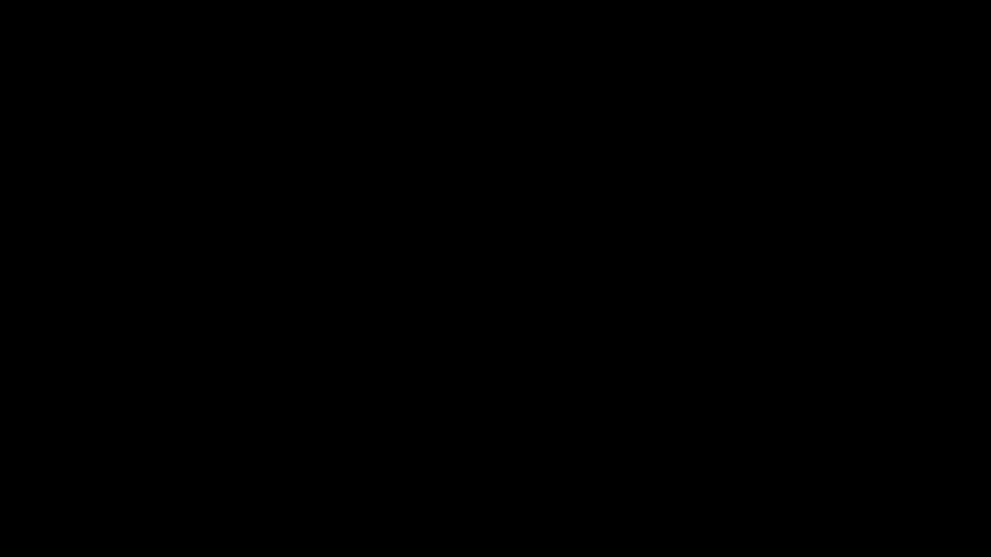
Step: Copy track 1's Catalyst MIDI item onto a new third track starting at bar 1, and play from the start
{"action": "left_click", "coordinate": [245, 76]}
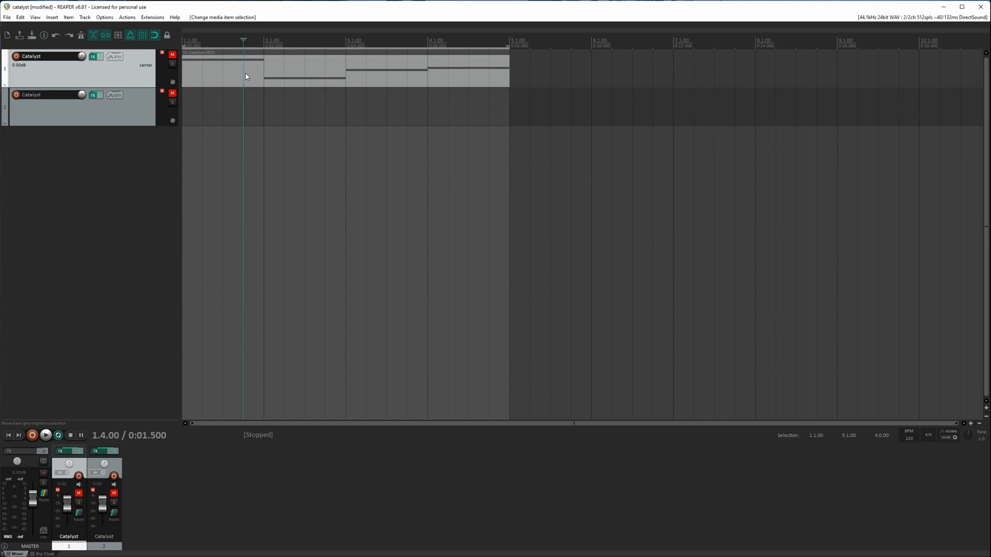
{"action": "key", "text": "ctrl+v"}
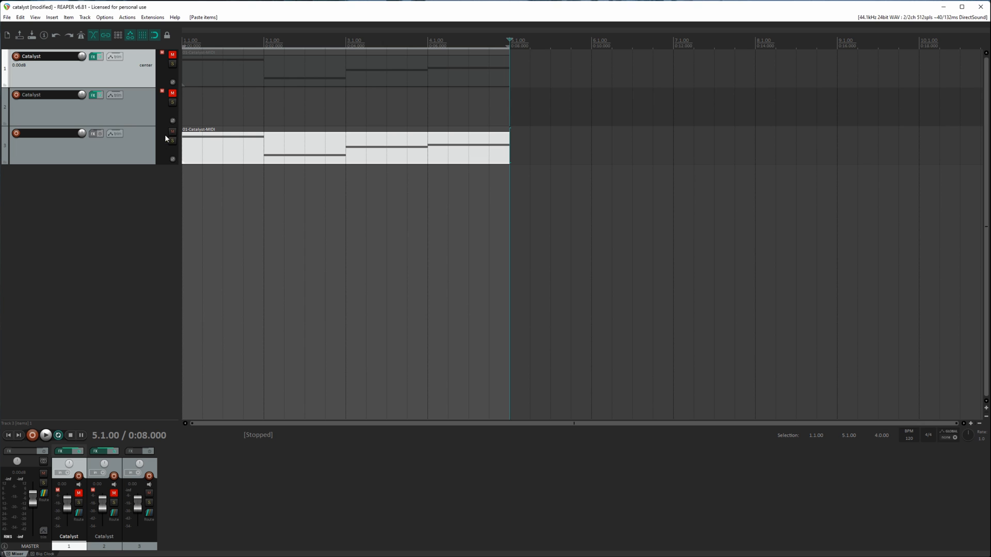
{"action": "left_click", "coordinate": [8, 435]}
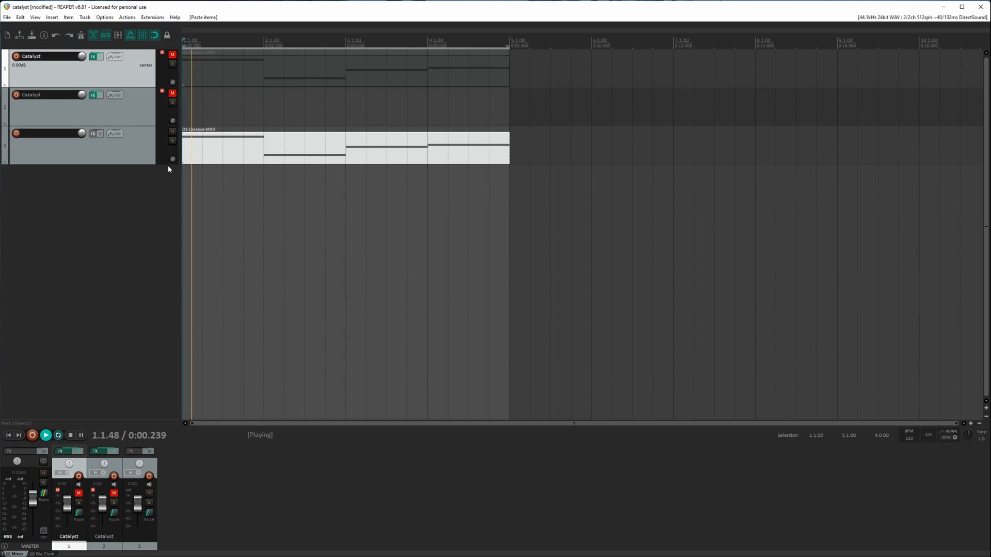
Step: Add Catalyst to track 3 and load Hyperion as its synth plugin
{"action": "left_click", "coordinate": [94, 134]}
{"action": "double_click", "coordinate": [463, 126]}
{"action": "left_click", "coordinate": [360, 132]}
{"action": "left_click", "coordinate": [343, 307]}
{"action": "left_click", "coordinate": [391, 151]}
{"action": "left_click", "coordinate": [433, 355]}
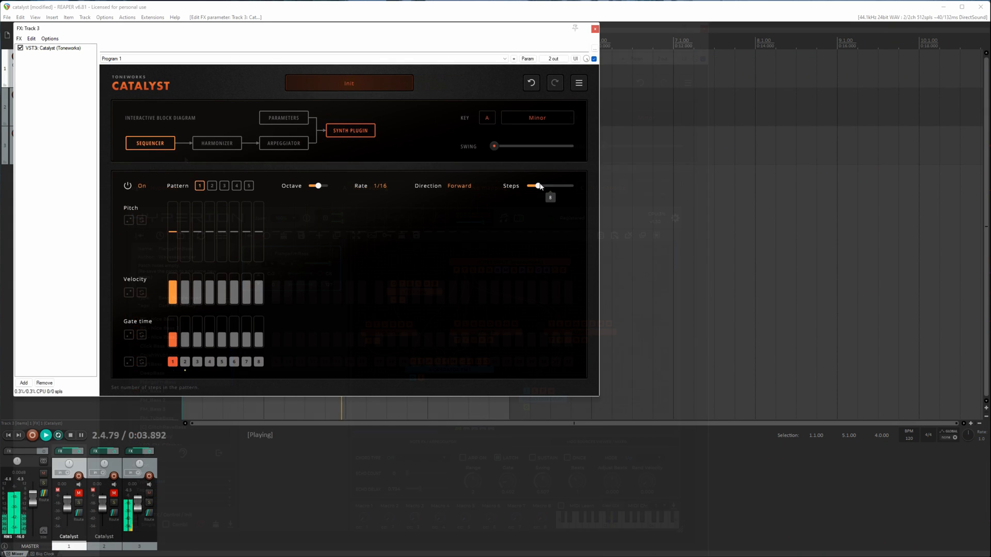
Step: Extend the pattern to 16 steps with 1, 4, 7, 10, 13 and 15 active, varying velocities and lengthening gates 1 and 13
{"action": "left_click", "coordinate": [540, 185]}
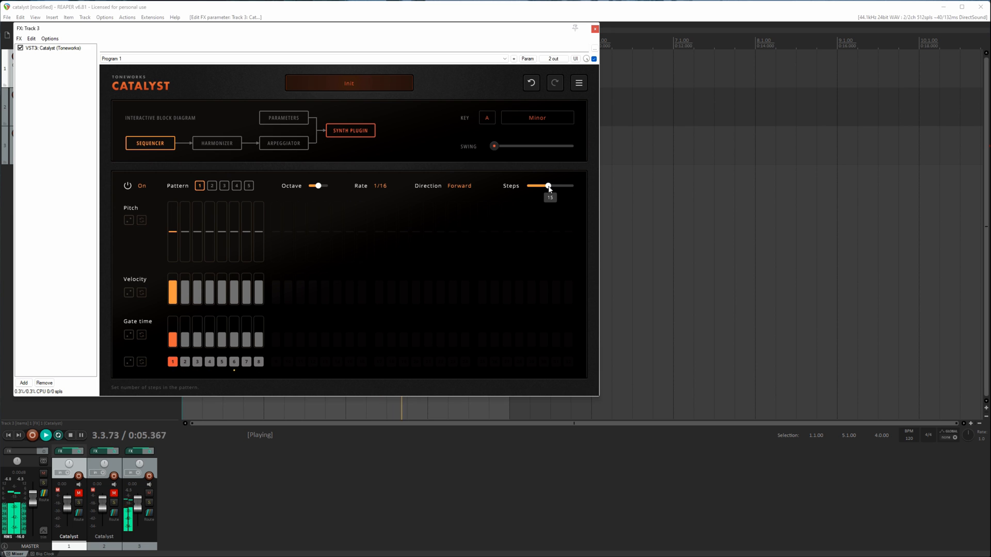
{"action": "left_click_drag", "start_coordinate": [550, 189], "coordinate": [550, 189]}
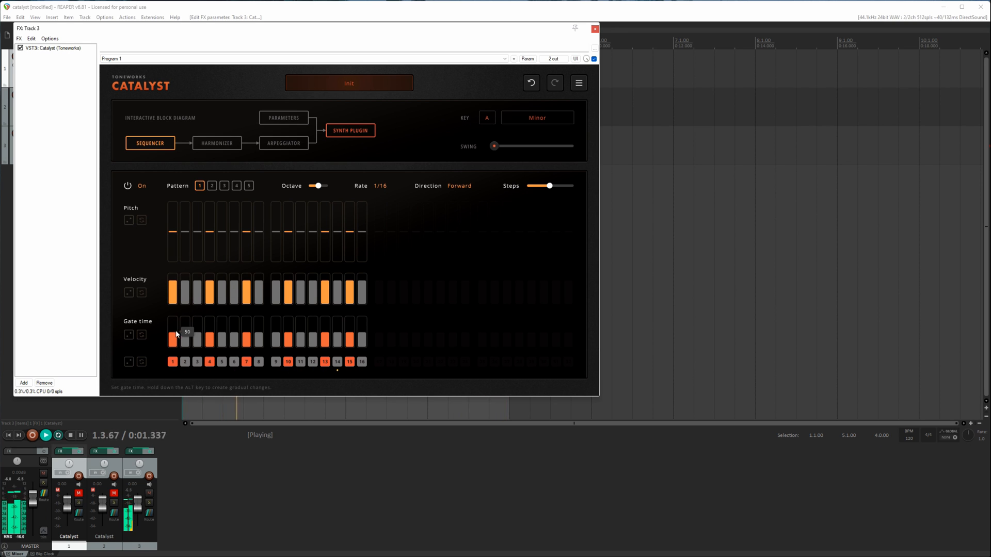
{"action": "left_click_drag", "start_coordinate": [175, 323], "coordinate": [175, 320]}
{"action": "left_click", "coordinate": [337, 362]}
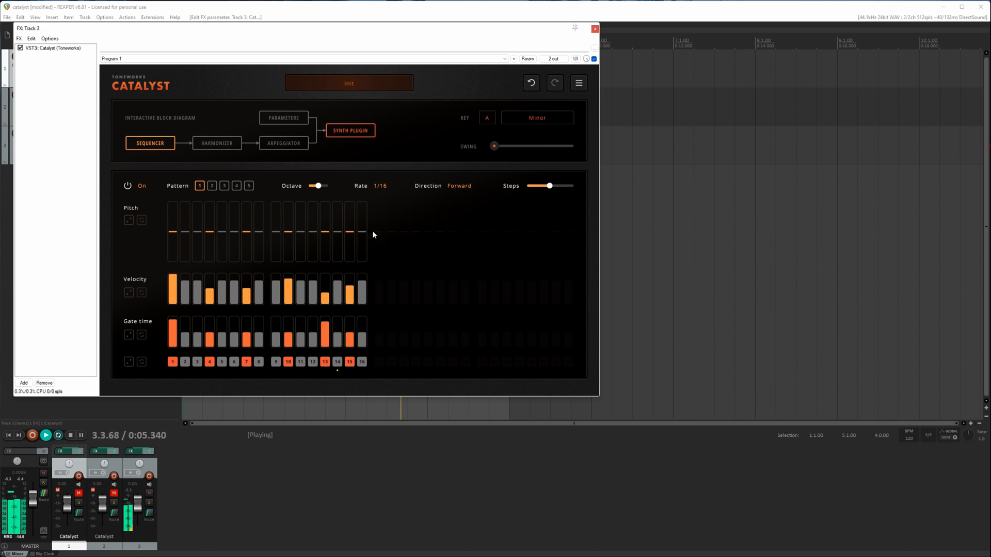
Step: Close track 3's effects window and unmute track 2
{"action": "left_click", "coordinate": [595, 29]}
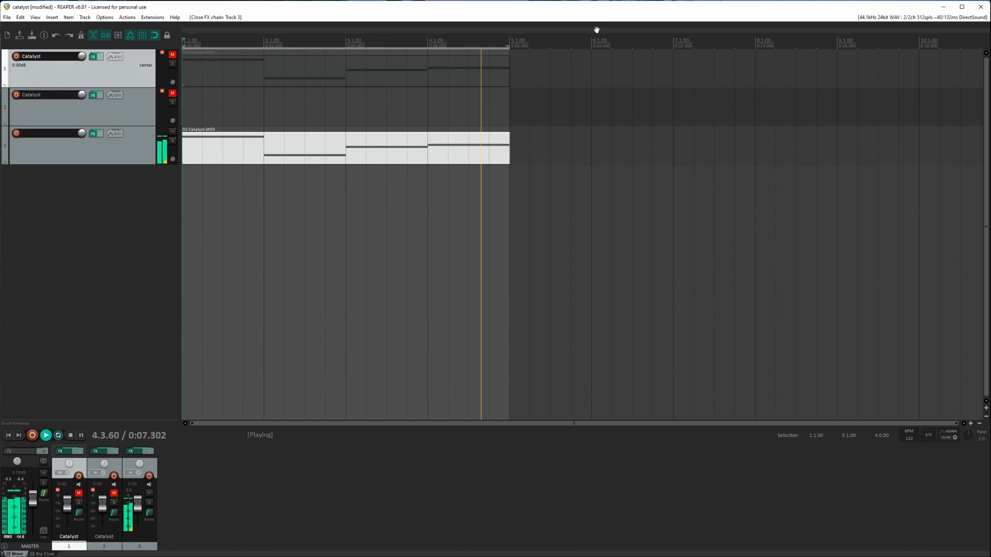
{"action": "left_click", "coordinate": [174, 94]}
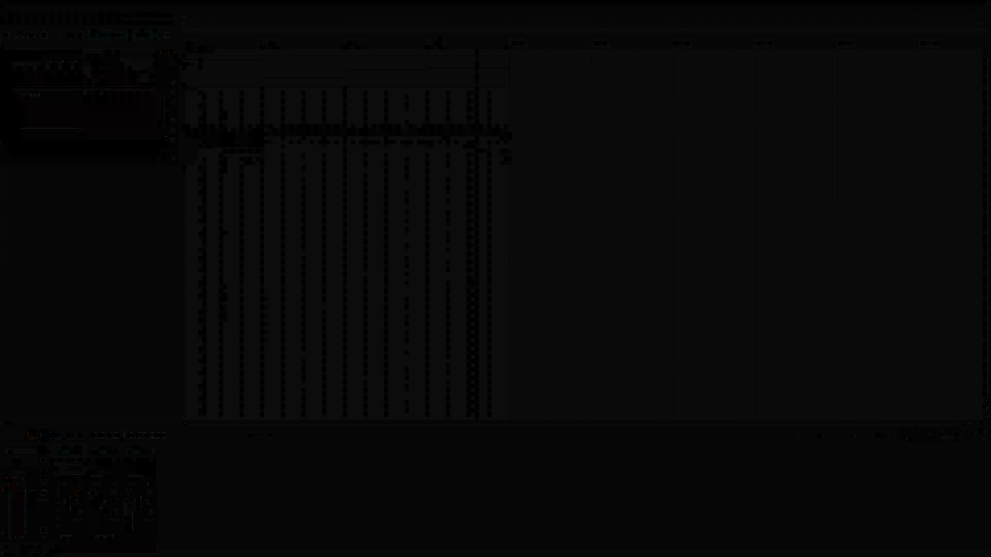
Step: Paste the Catalyst MIDI item onto a new fourth track and mute tracks 1, 2 and 3
{"action": "key", "text": "ctrl+v"}
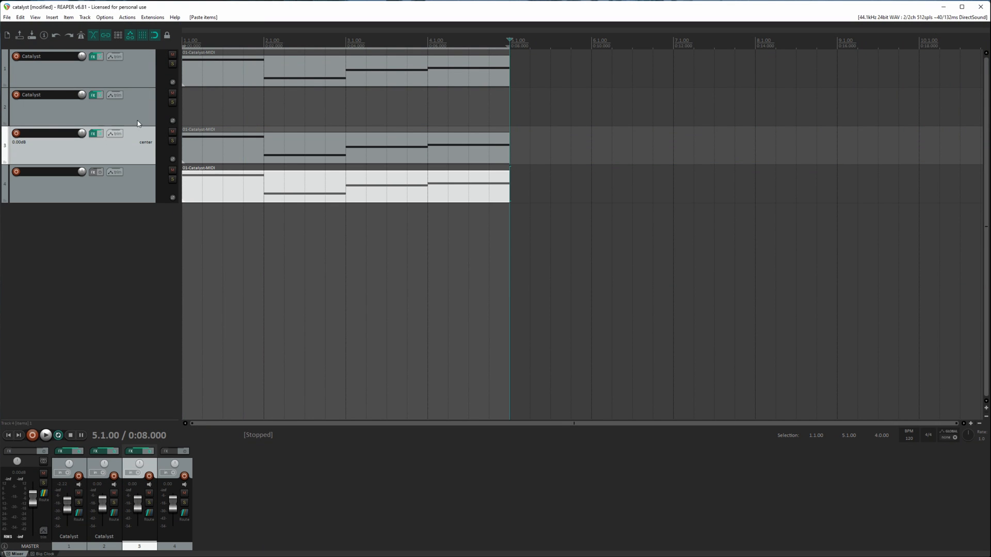
{"action": "left_click", "coordinate": [172, 131]}
{"action": "left_click", "coordinate": [172, 54]}
{"action": "left_click", "coordinate": [173, 93]}
Step: Add Catalyst to track 4 and load Hyperion as its synth plugin
{"action": "left_click", "coordinate": [92, 172]}
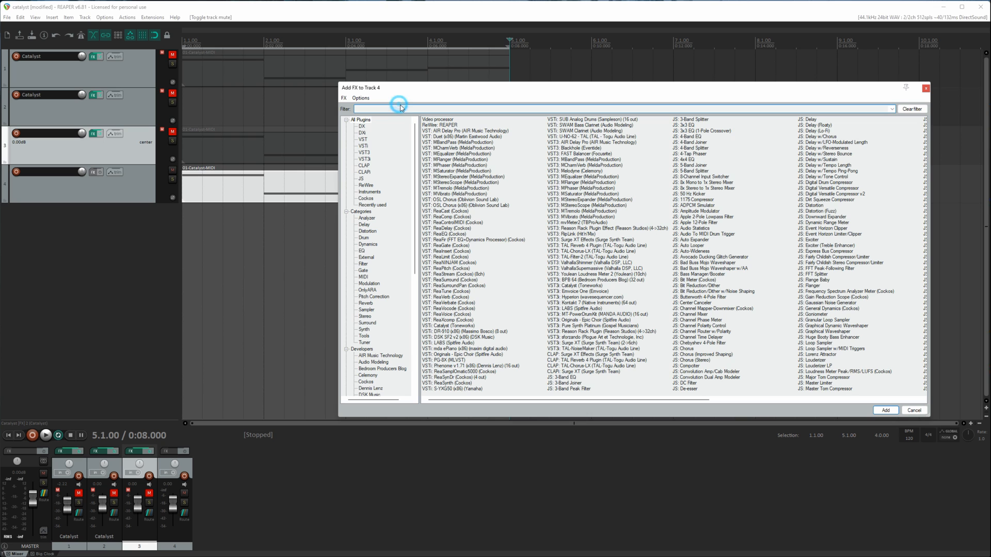
{"action": "type", "text": "cata"}
{"action": "double_click", "coordinate": [428, 126]}
{"action": "left_click", "coordinate": [365, 133]}
{"action": "scroll", "coordinate": [319, 324], "scroll_direction": "down", "scroll_amount": 3}
{"action": "left_click", "coordinate": [320, 325]}
{"action": "left_click", "coordinate": [396, 152]}
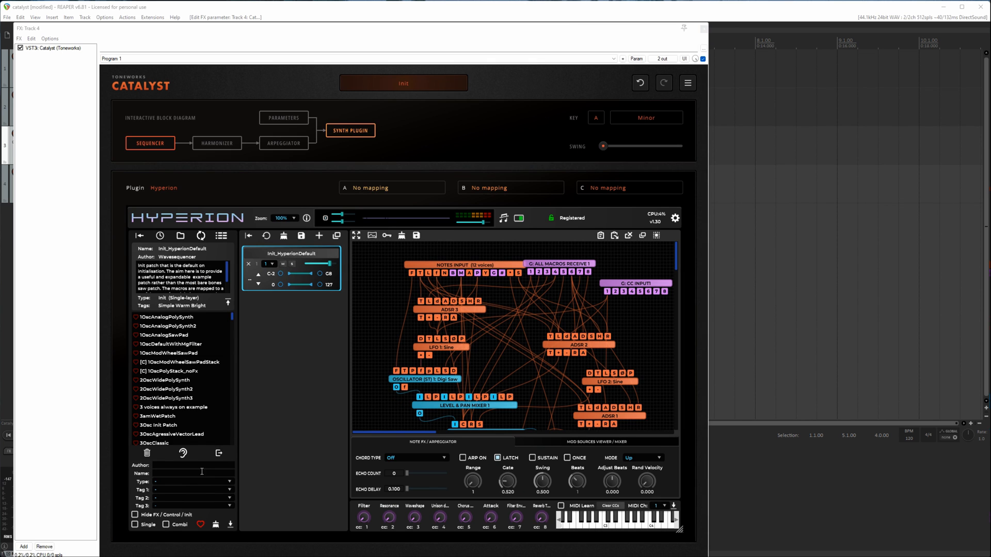
Step: Load Hyperion's AmbientGalacticPad 2 preset and switch on track 4's Catalyst harmonizer
{"action": "left_click", "coordinate": [200, 418]}
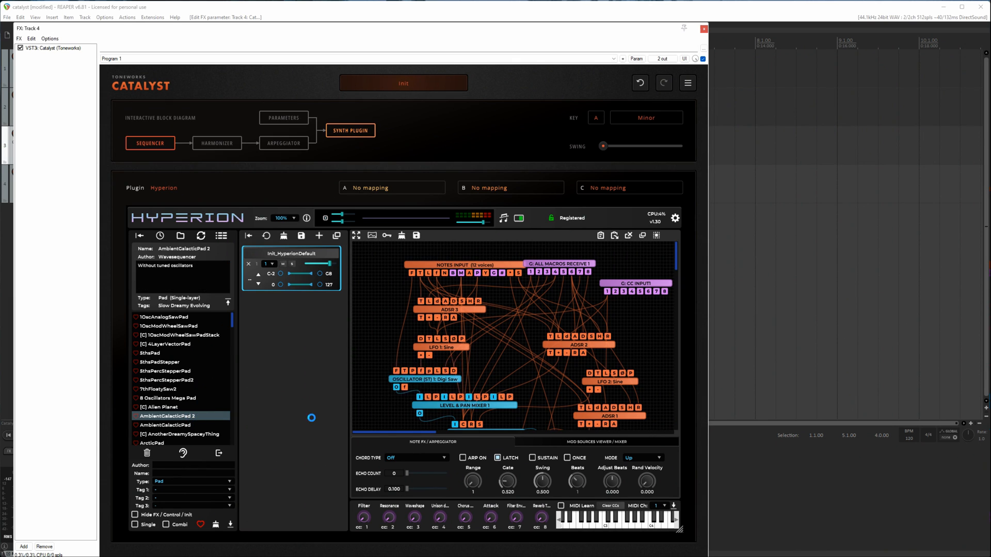
{"action": "left_click_drag", "start_coordinate": [448, 28], "coordinate": [741, 31]}
{"action": "left_click", "coordinate": [501, 148]}
{"action": "left_click", "coordinate": [428, 189]}
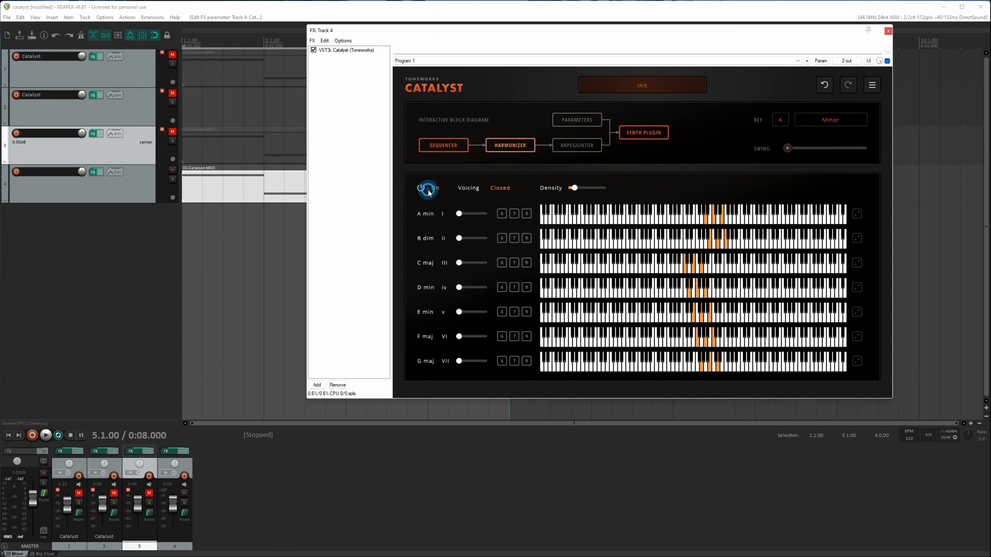
Step: Activate all eight sequencer steps with gate times raised to the maximum, and play from the start
{"action": "left_click", "coordinate": [449, 147]}
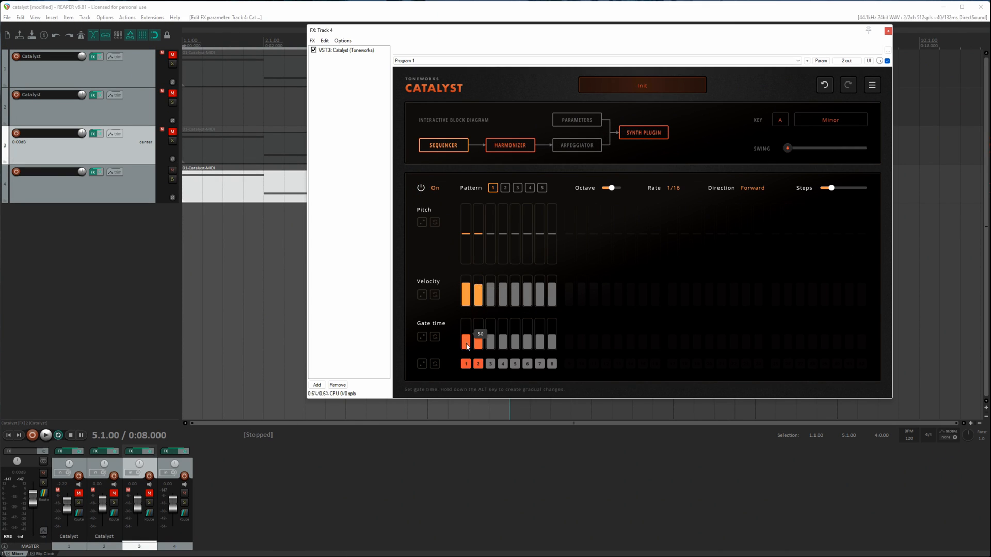
{"action": "left_click_drag", "start_coordinate": [490, 320], "coordinate": [509, 339]}
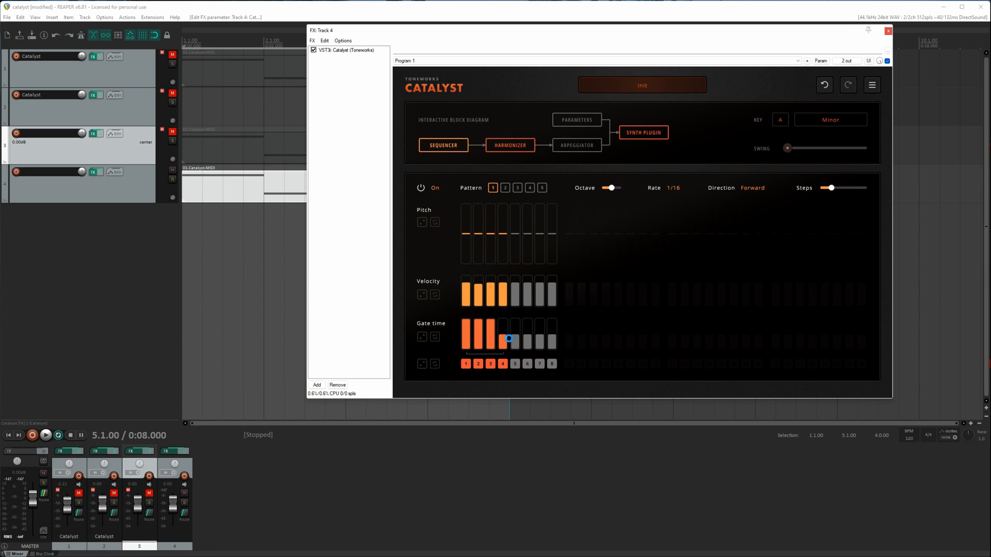
{"action": "left_click", "coordinate": [8, 434]}
{"action": "left_click", "coordinate": [46, 435]}
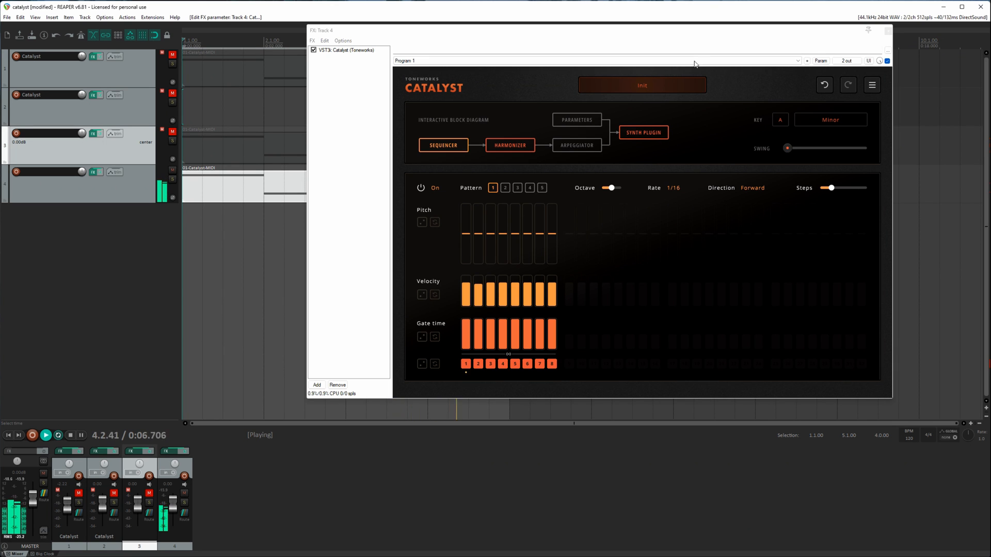
Step: Move the track 4 effects window clear of the track controls and unmute tracks 3, 2 and 1 during playback
{"action": "left_click_drag", "start_coordinate": [692, 32], "coordinate": [963, 73]}
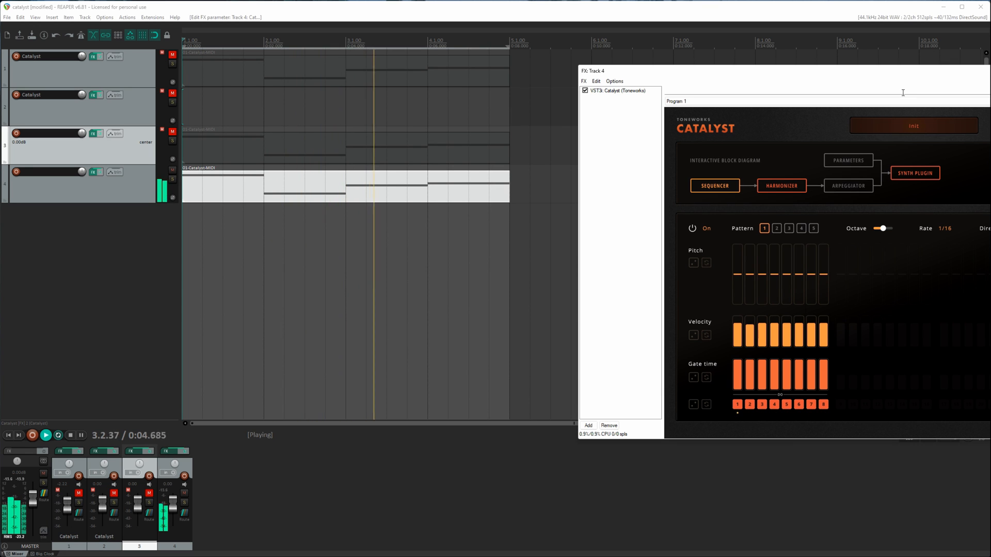
{"action": "left_click", "coordinate": [172, 131]}
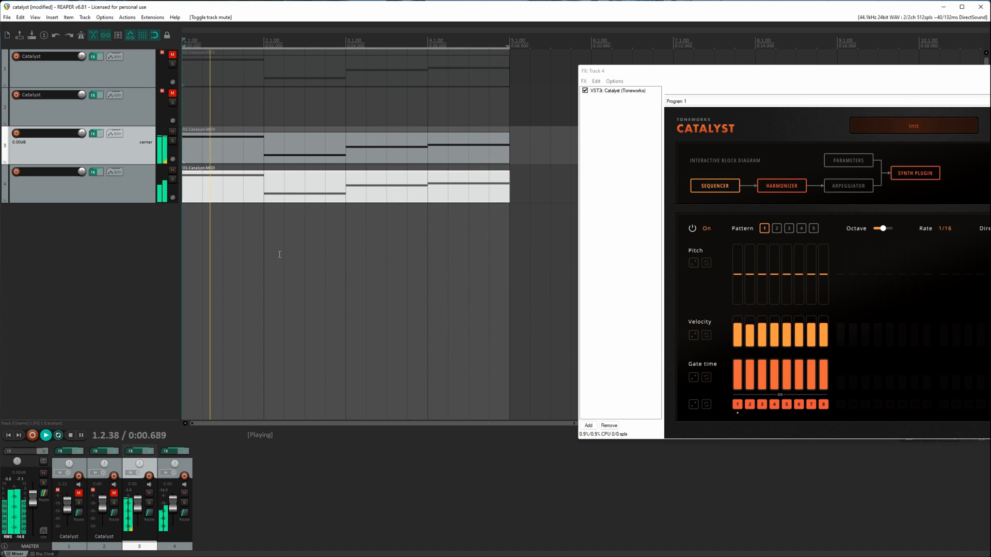
{"action": "left_click", "coordinate": [174, 95]}
{"action": "left_click", "coordinate": [174, 94]}
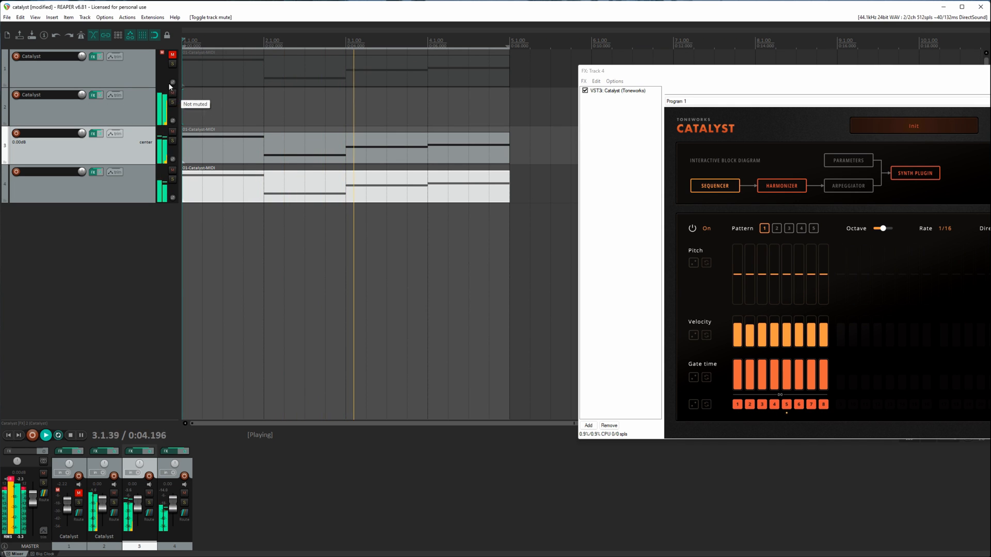
{"action": "left_click", "coordinate": [172, 55]}
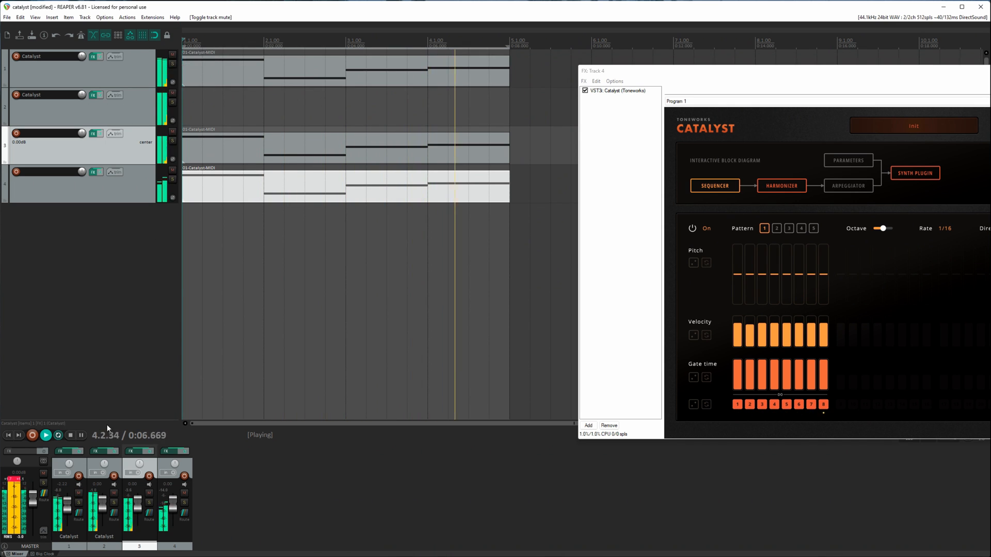
Step: Lower track 1's volume to about -1.87 dB and close the track 4 effects window
{"action": "left_click", "coordinate": [66, 504]}
{"action": "left_click_drag", "start_coordinate": [66, 504], "coordinate": [73, 508]}
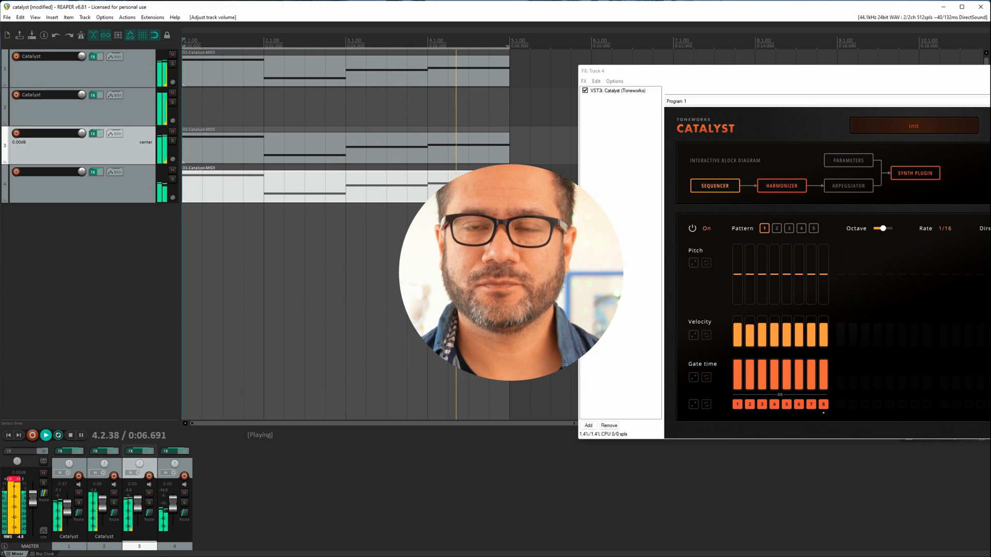
{"action": "key", "text": "Escape"}
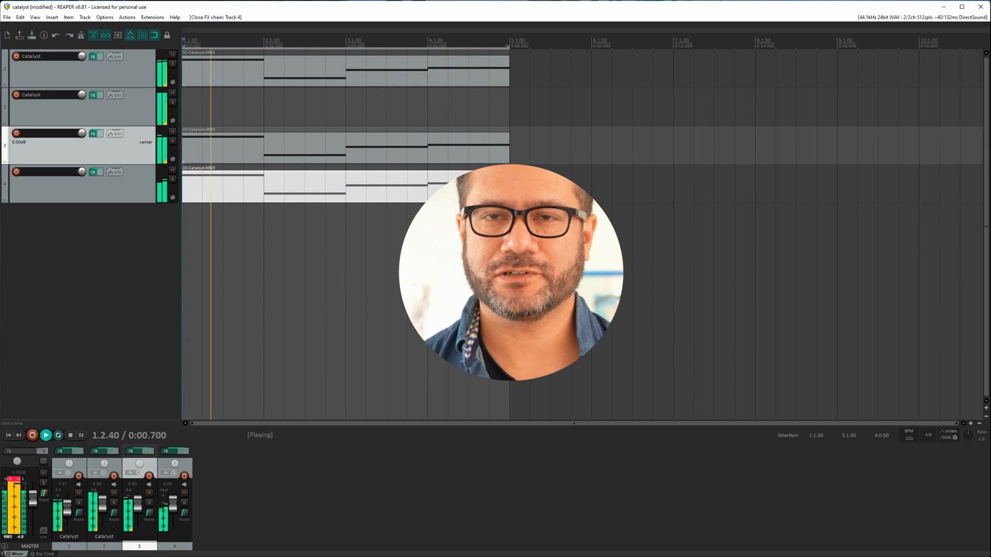